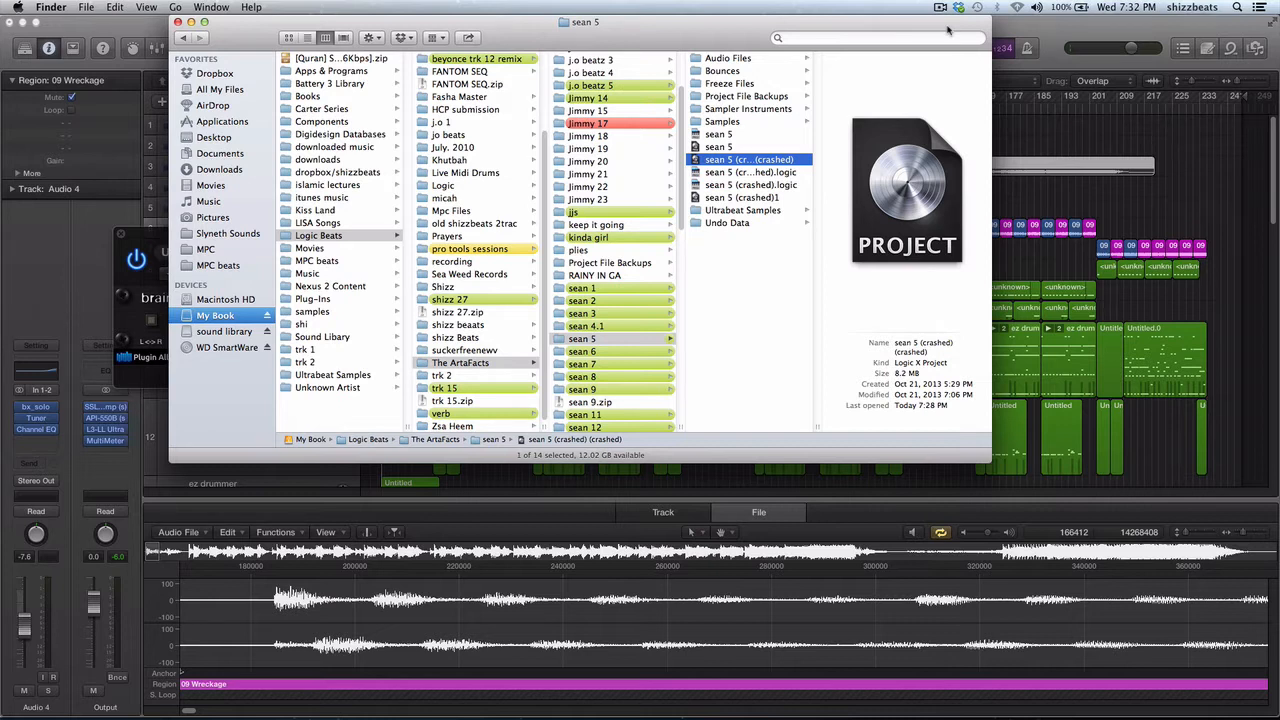
Compare the original sean 5 project file with the crashed Logic X version, and return to the open Logic Pro X project
{"action": "left_click", "coordinate": [726, 135]}
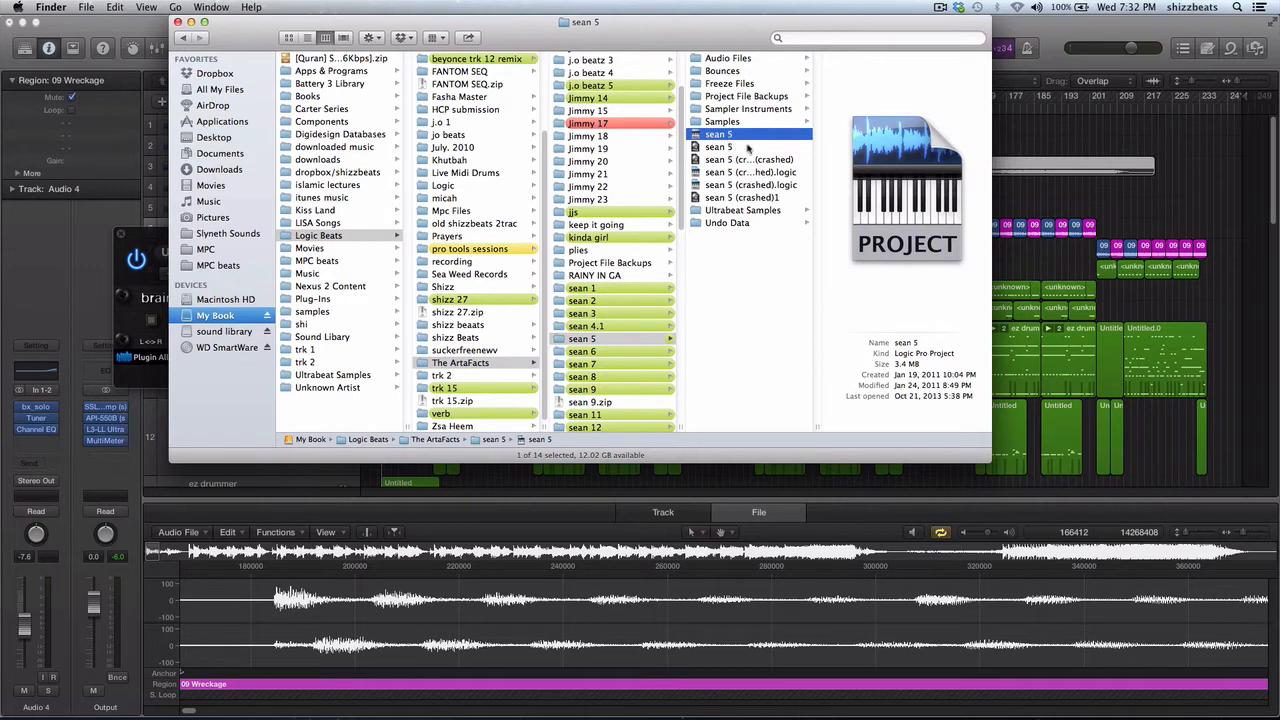
{"action": "left_click", "coordinate": [731, 160]}
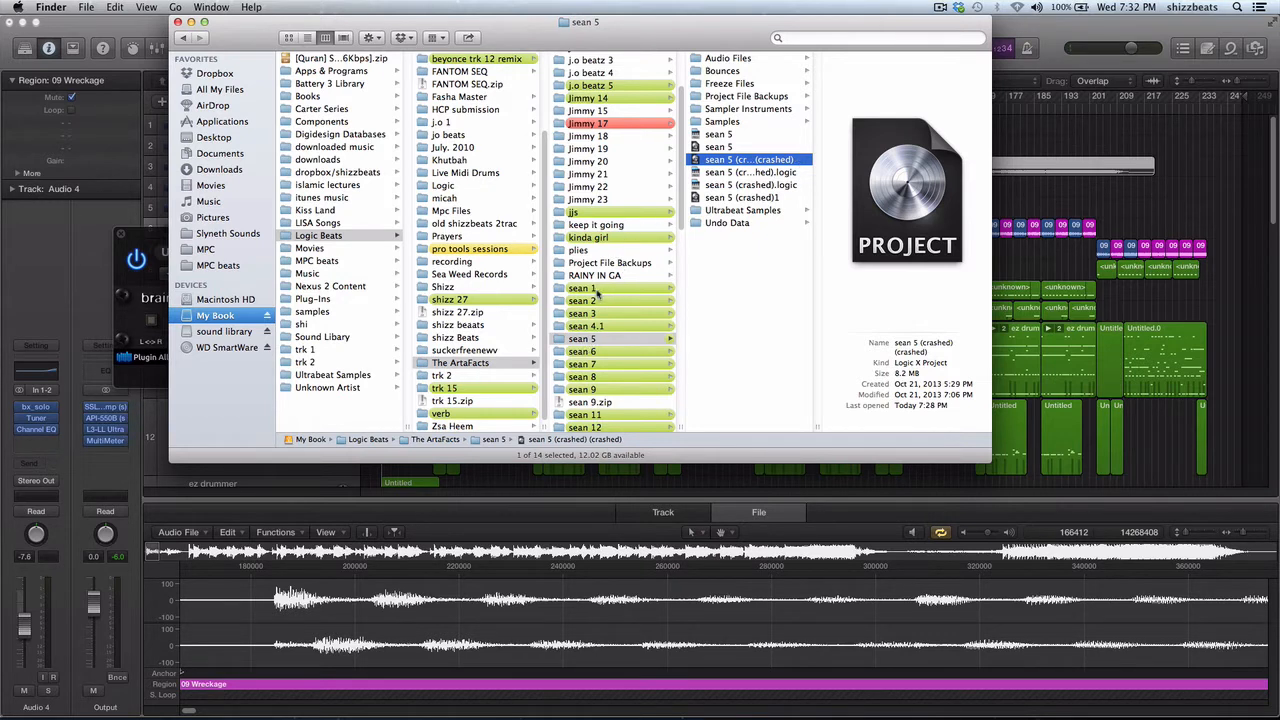
{"action": "scroll", "coordinate": [590, 320], "scroll_direction": "up", "scroll_amount": 1}
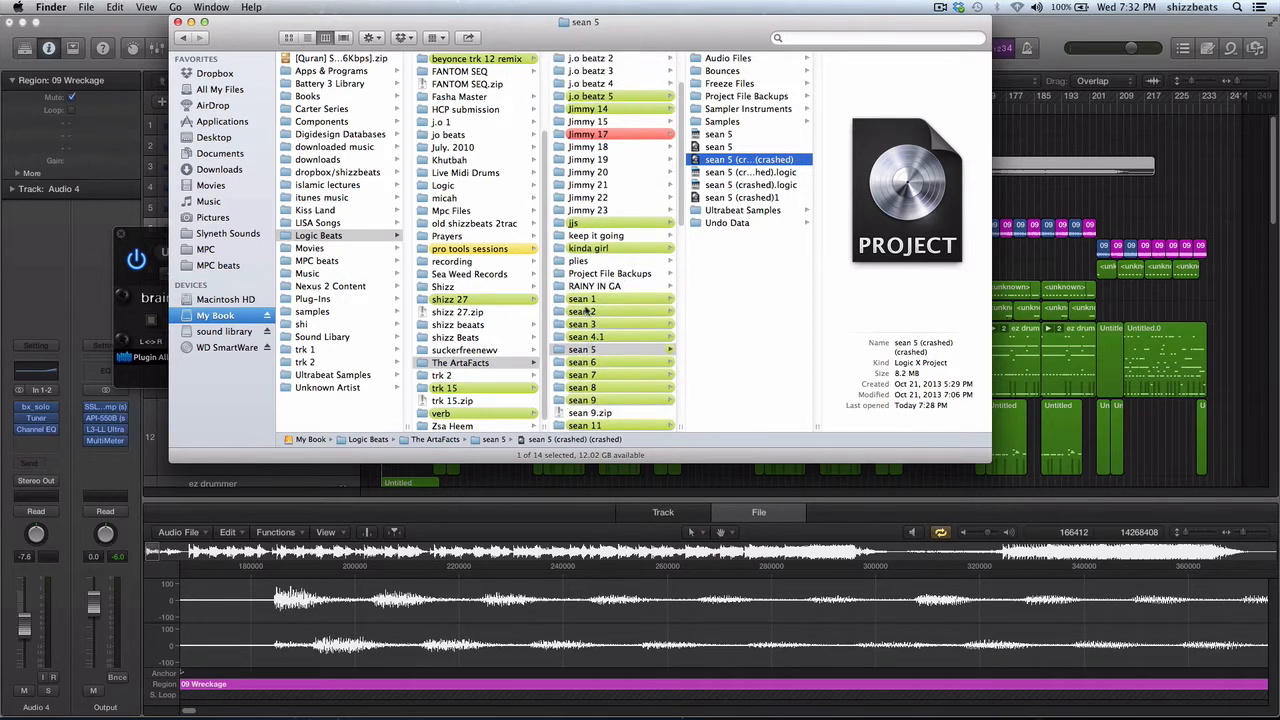
{"action": "left_click", "coordinate": [998, 36]}
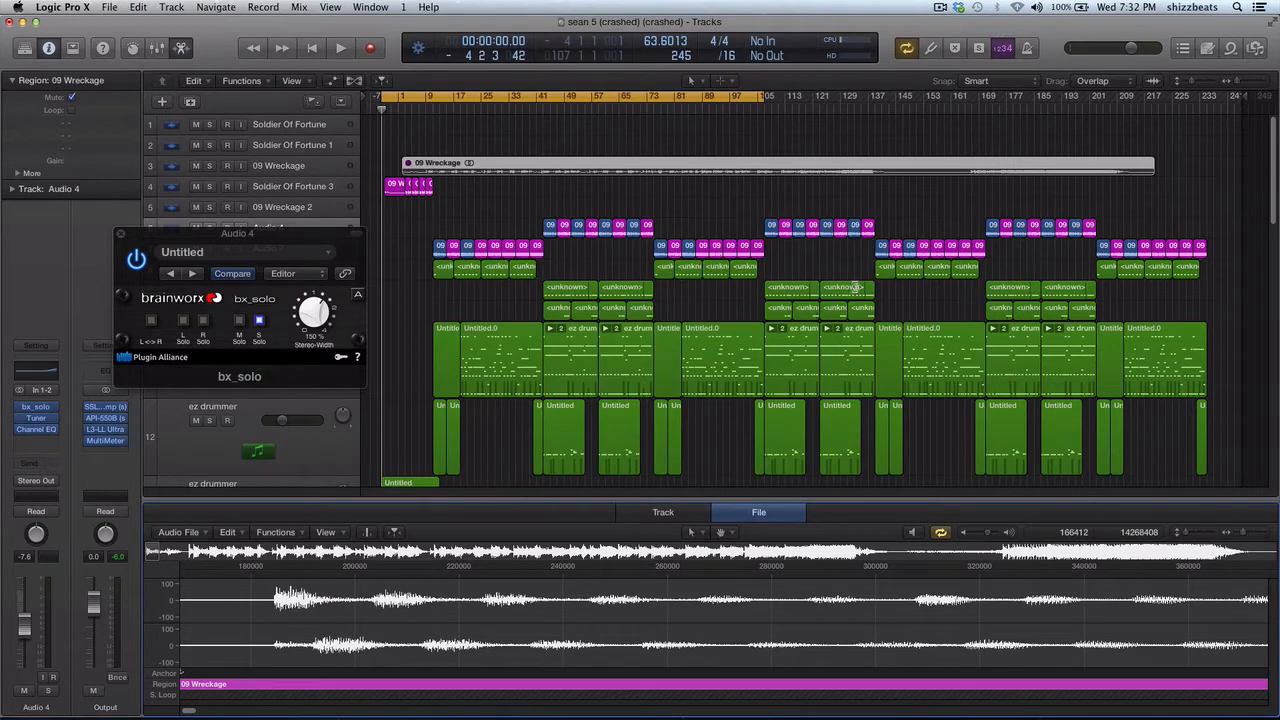
Review the whole arrangement down to the last Inst 7 track and close the Audio 4 track's bx_solo plug-in window
{"action": "scroll", "coordinate": [752, 400], "scroll_direction": "down", "scroll_amount": 6}
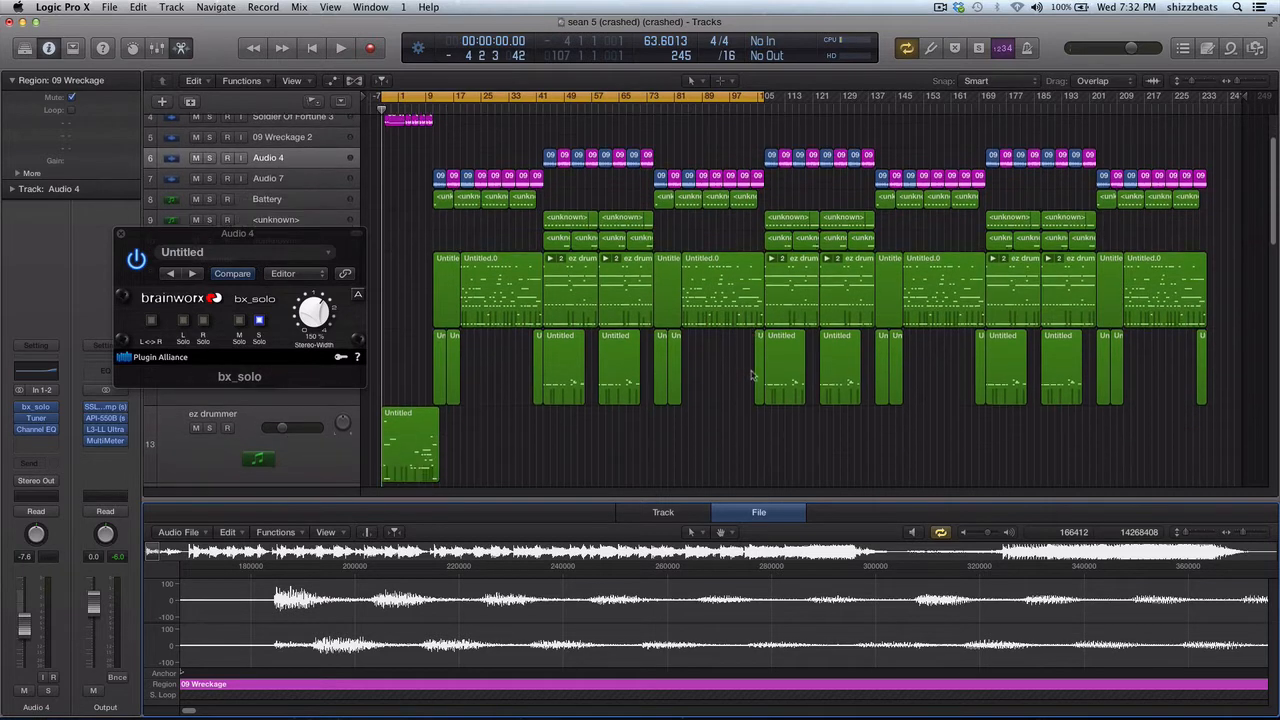
{"action": "scroll", "coordinate": [752, 376], "scroll_direction": "down", "scroll_amount": 8}
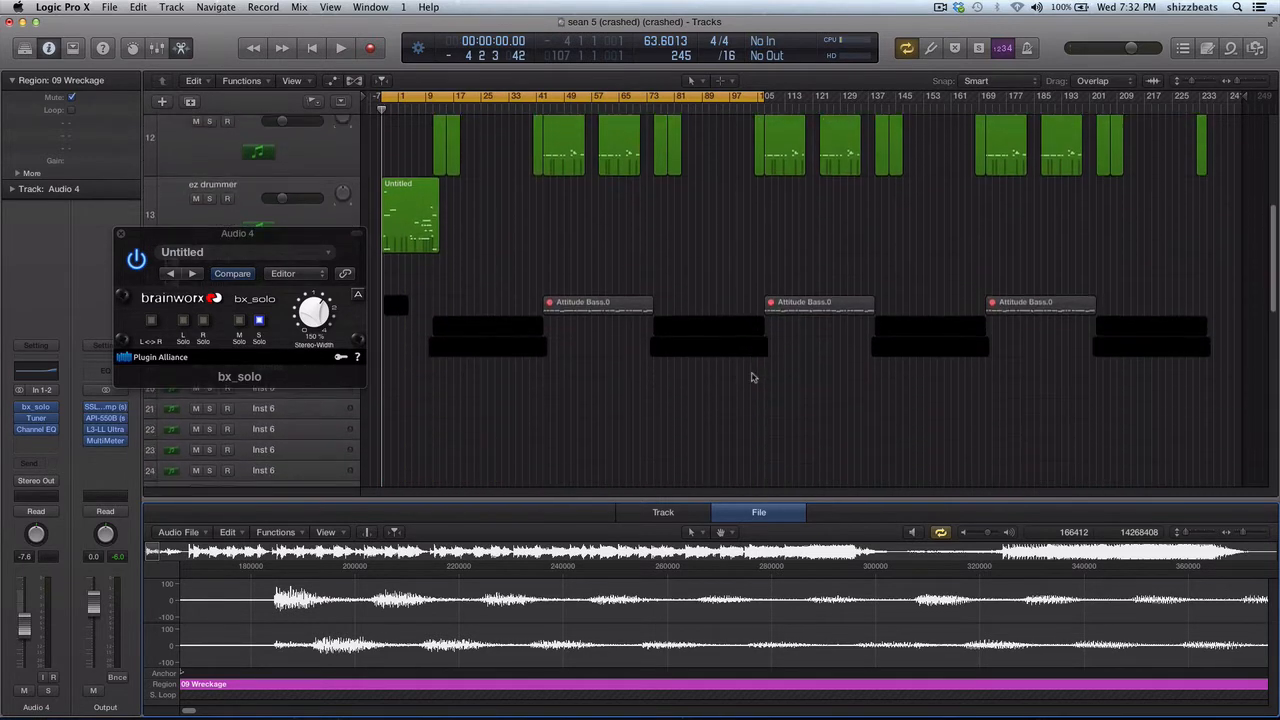
{"action": "scroll", "coordinate": [755, 378], "scroll_direction": "down", "scroll_amount": 10}
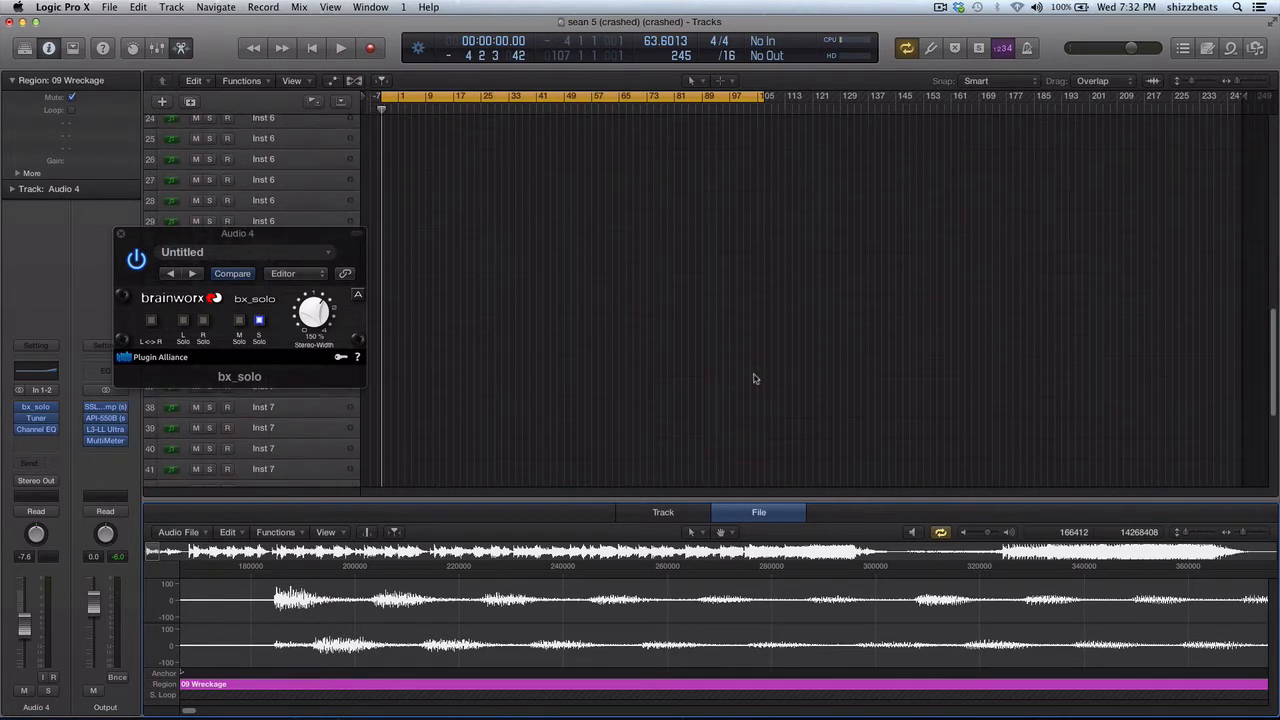
{"action": "scroll", "coordinate": [755, 380], "scroll_direction": "down", "scroll_amount": 4}
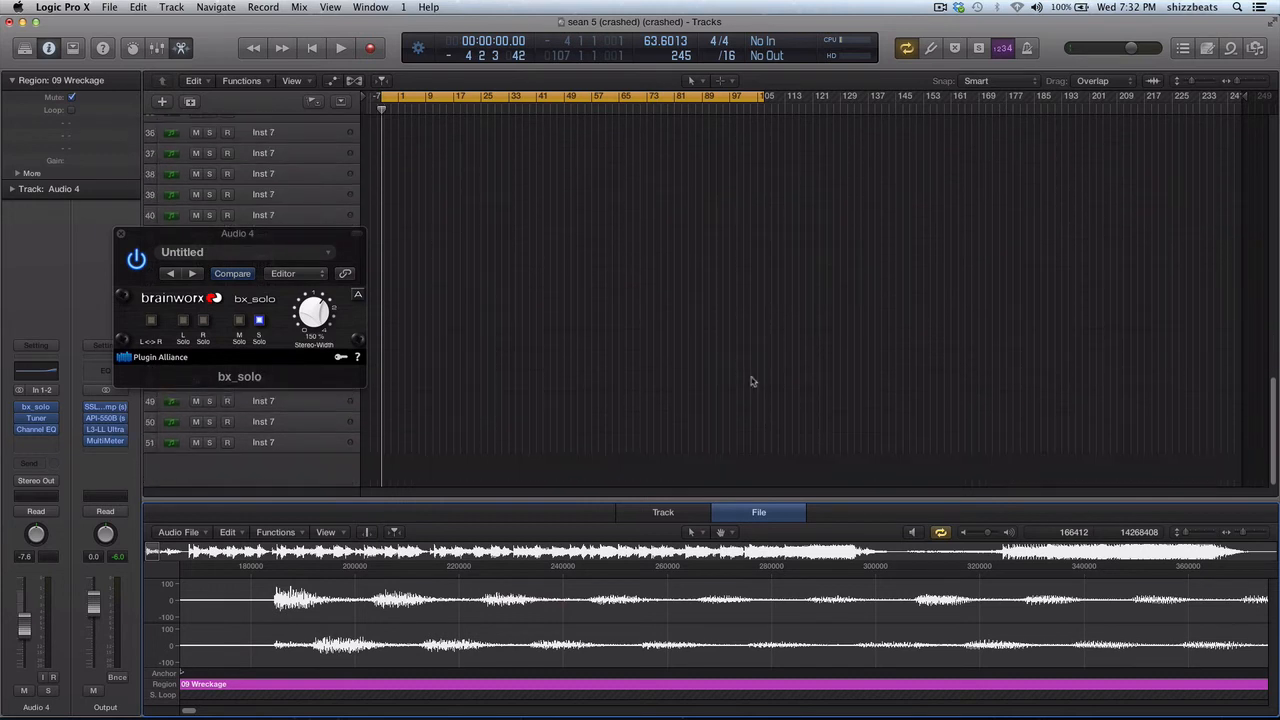
{"action": "left_click", "coordinate": [306, 444]}
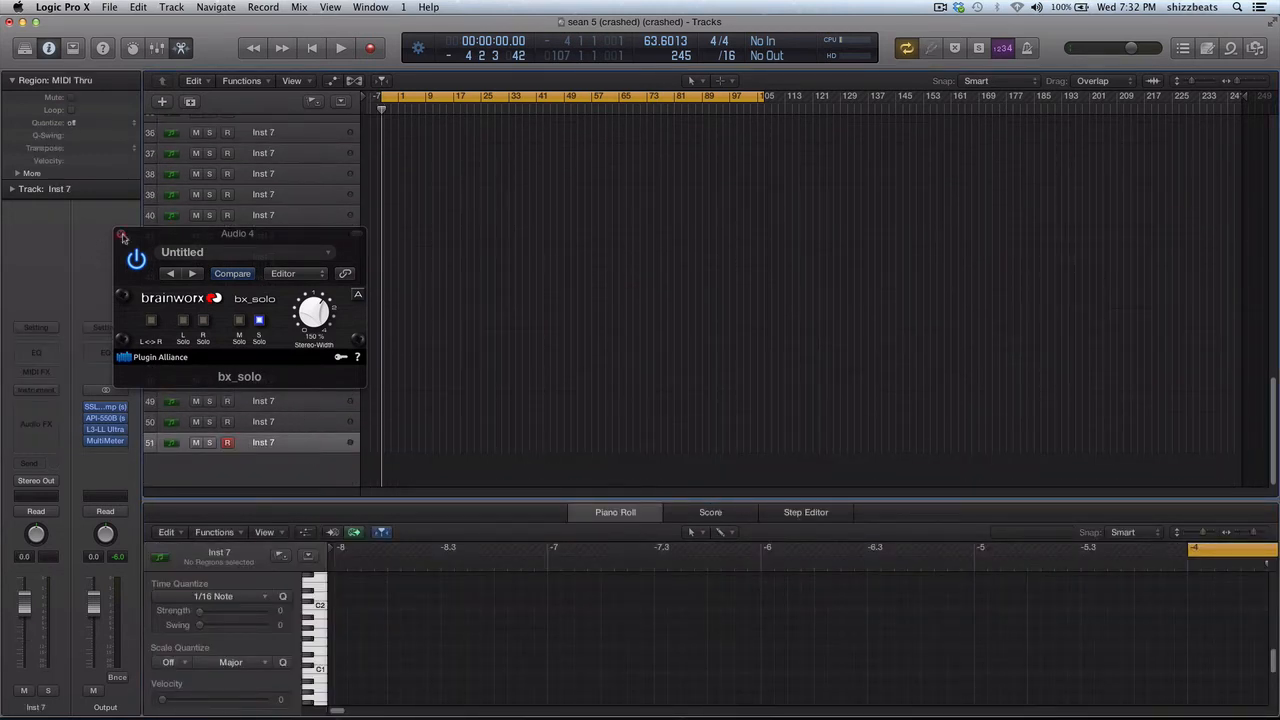
{"action": "left_click", "coordinate": [123, 237]}
{"action": "scroll", "coordinate": [268, 305], "scroll_direction": "up", "scroll_amount": 8}
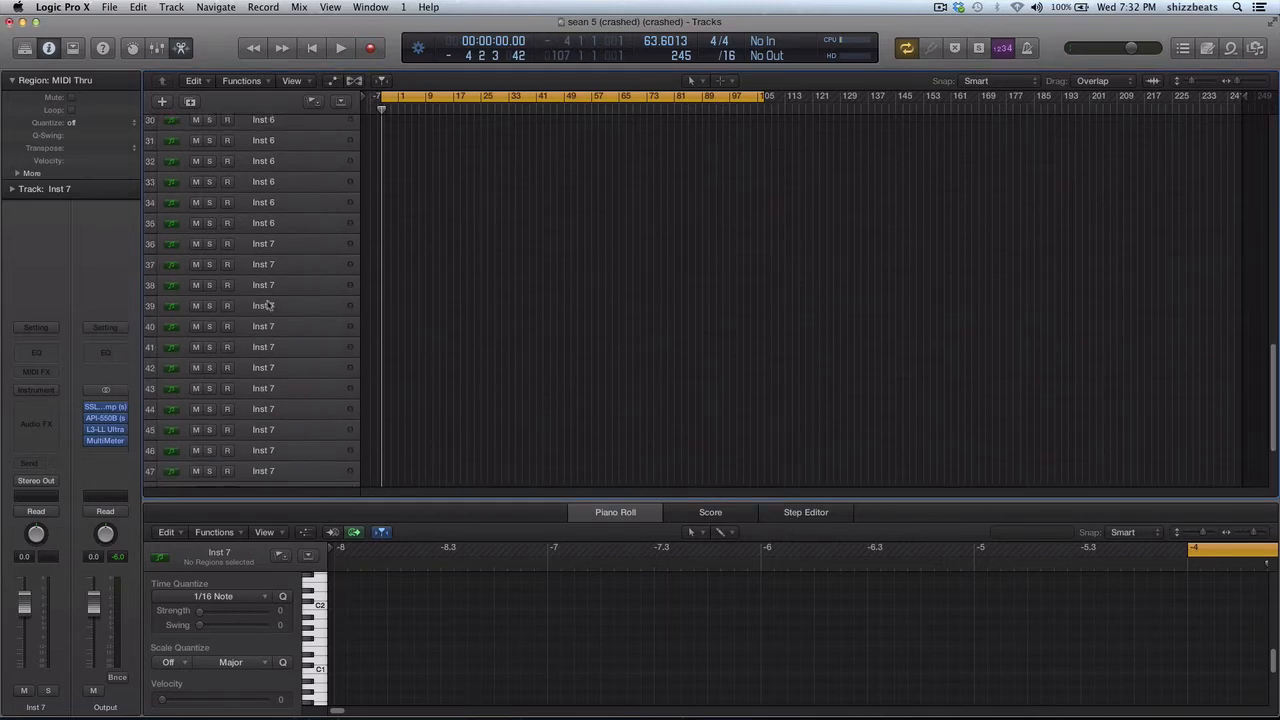
{"action": "scroll", "coordinate": [268, 303], "scroll_direction": "up", "scroll_amount": 10}
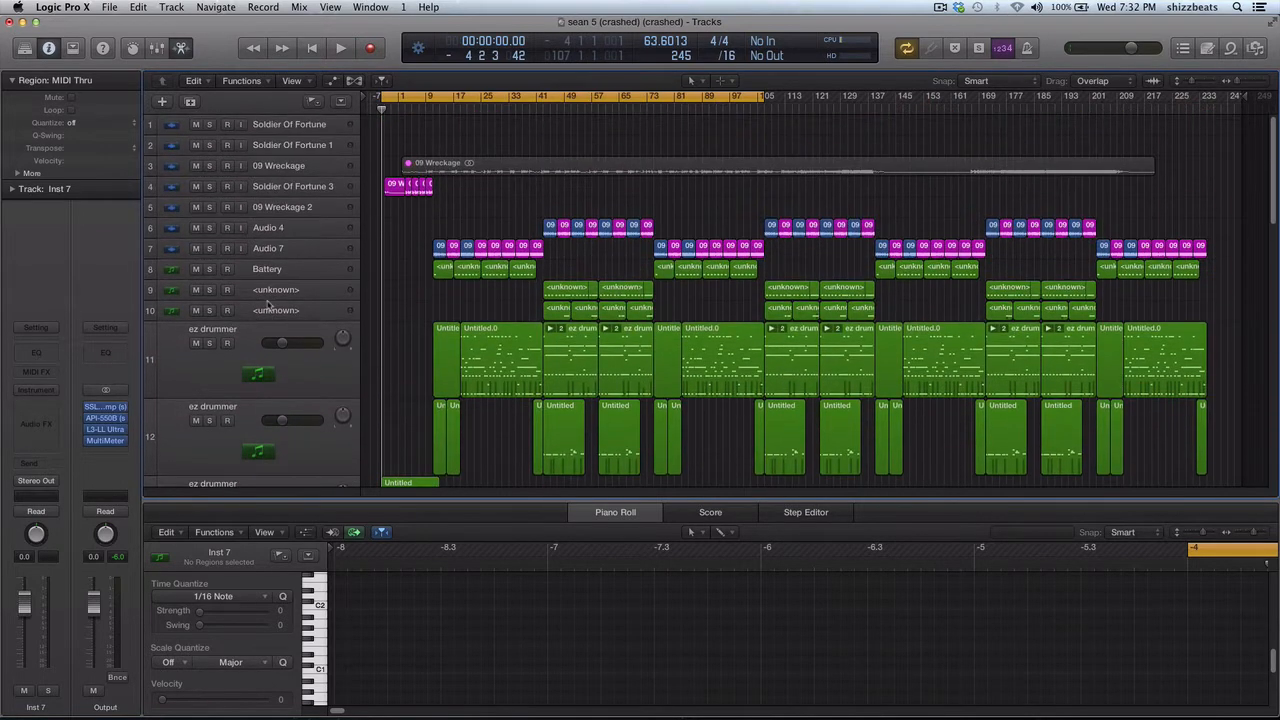
Select the 09 Wreckage track and audition its audio file at the beginning, an early passage and the start of the final loud section
{"action": "left_click", "coordinate": [305, 168]}
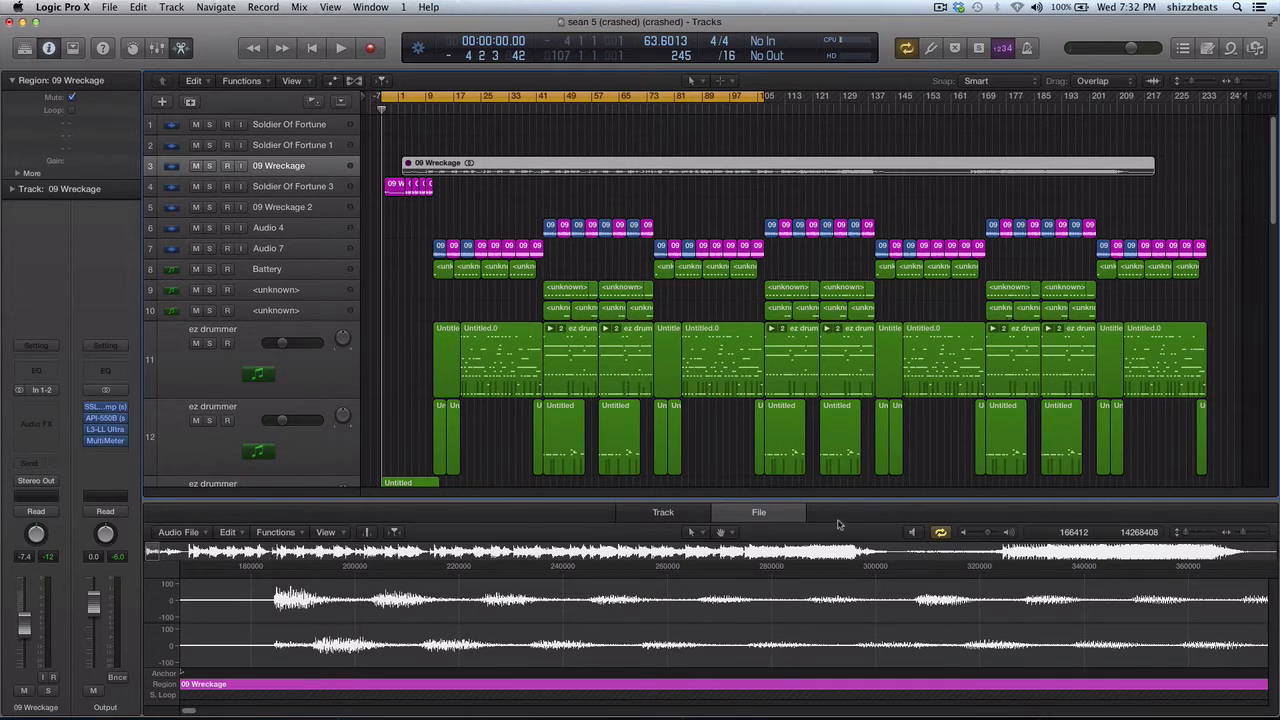
{"action": "left_click", "coordinate": [911, 533]}
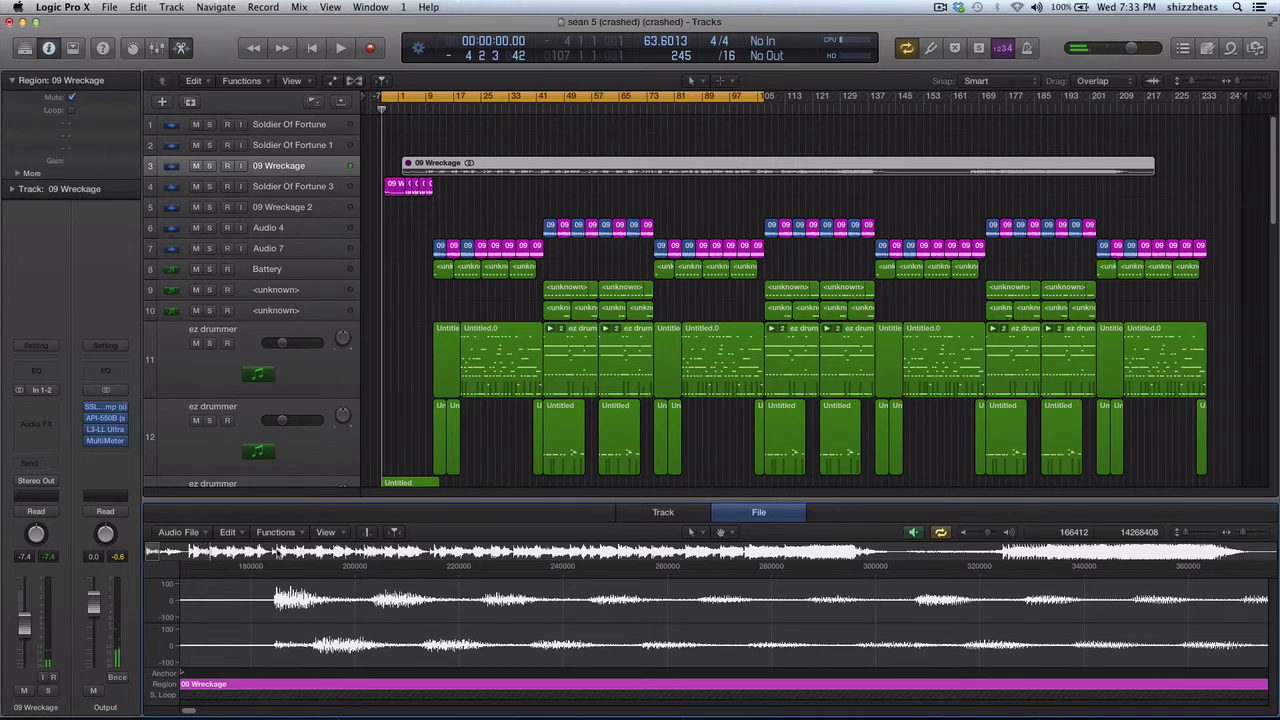
{"action": "left_click", "coordinate": [278, 553]}
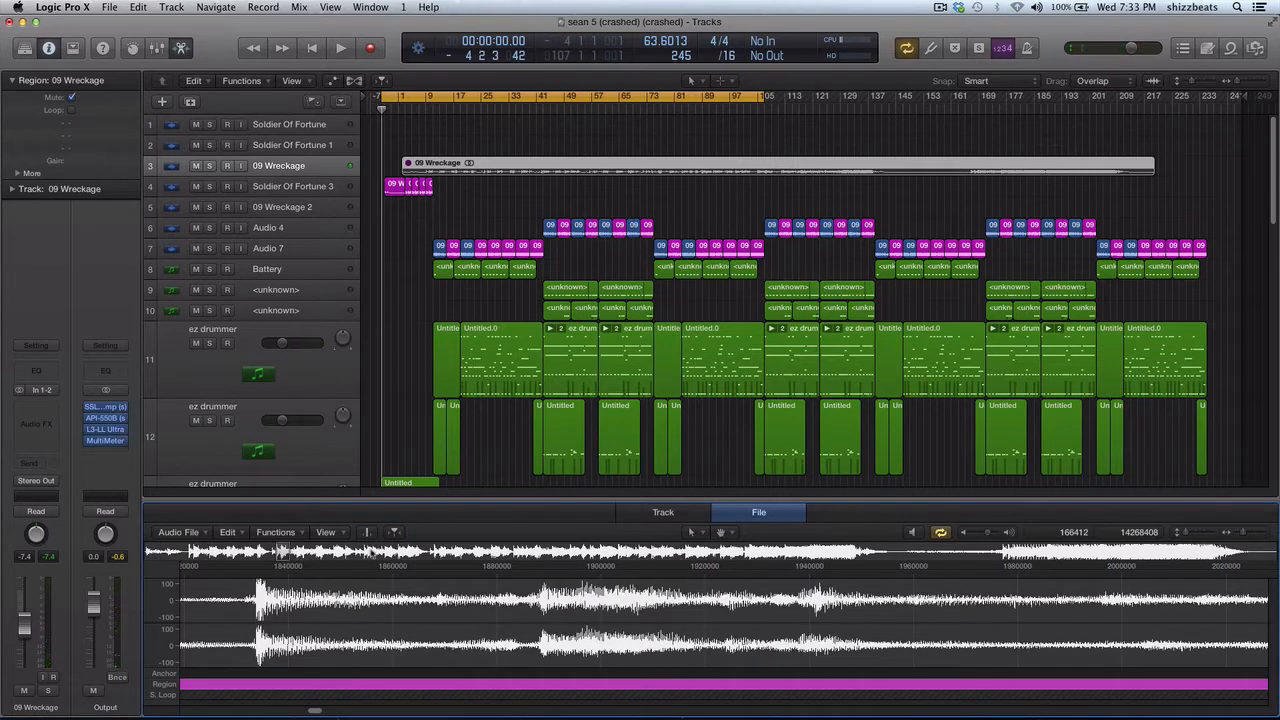
{"action": "left_click", "coordinate": [913, 532]}
{"action": "left_click", "coordinate": [1001, 552]}
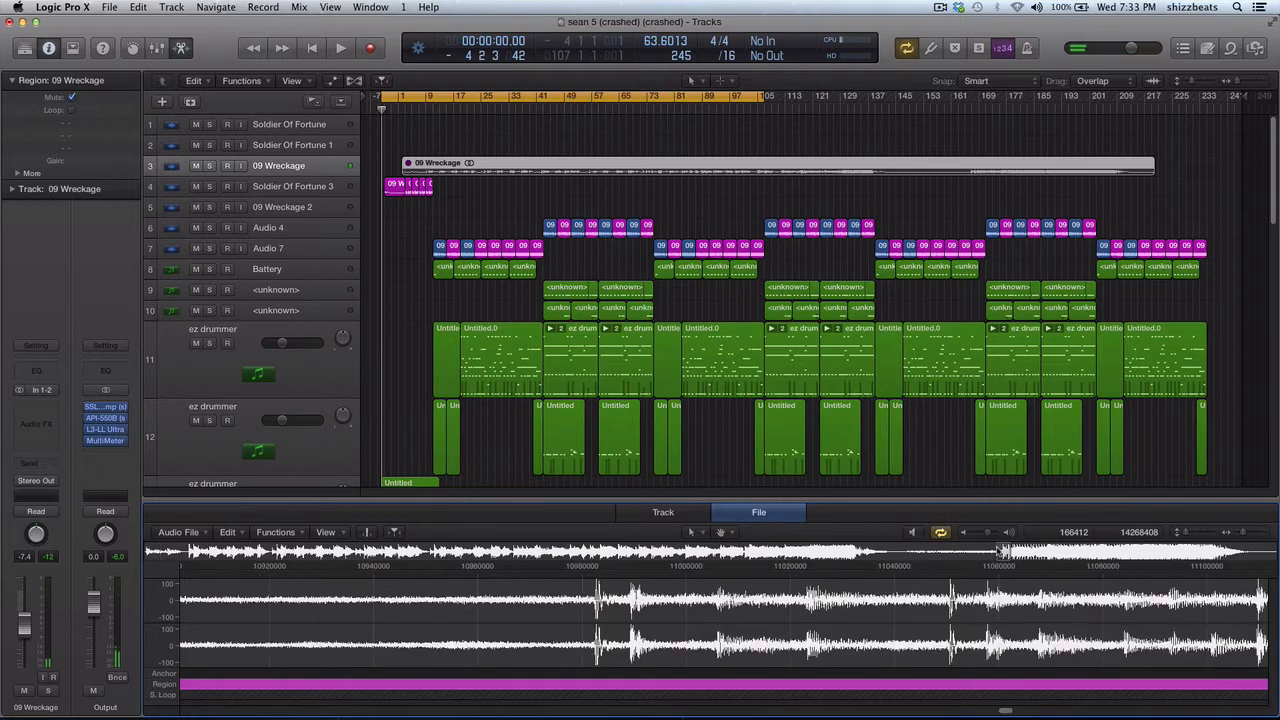
{"action": "left_click", "coordinate": [589, 568]}
Audition the 09 Wreckage file near the end of the first loud section and from its middle, adjusting the system output volume
{"action": "scroll", "coordinate": [593, 602], "scroll_direction": "left", "scroll_amount": 10}
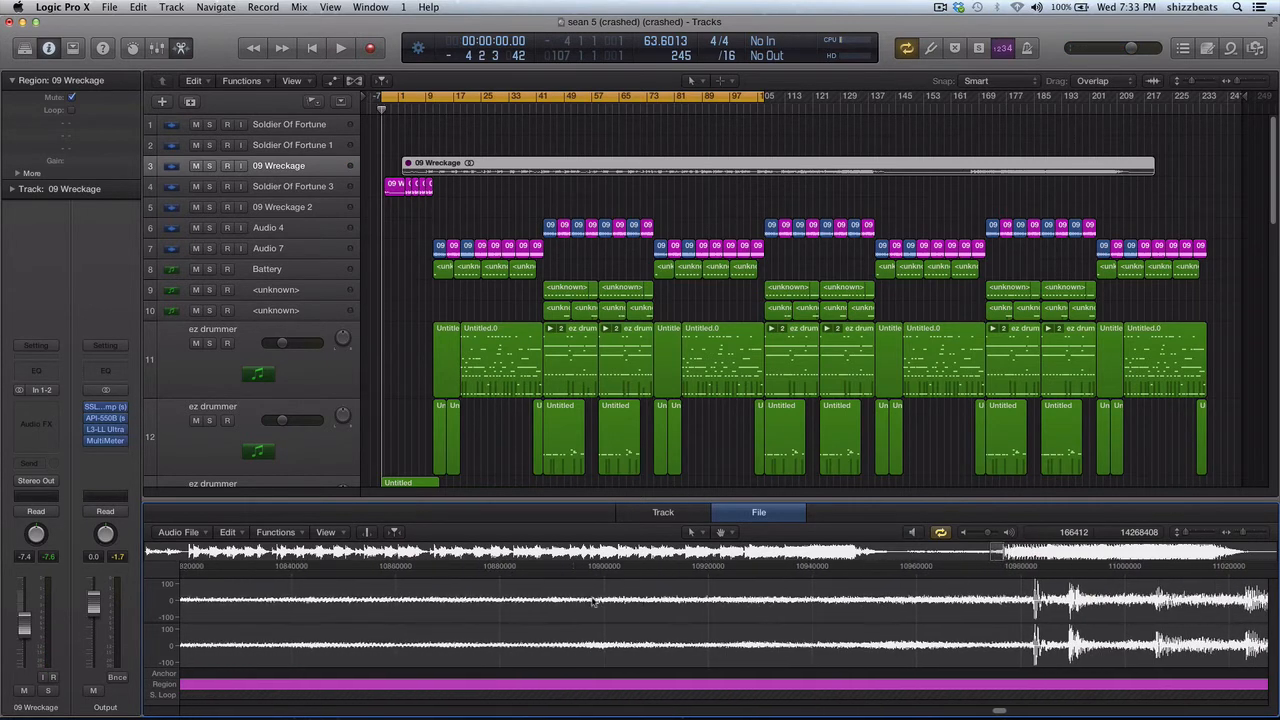
{"action": "scroll", "coordinate": [593, 602], "scroll_direction": "left", "scroll_amount": 20}
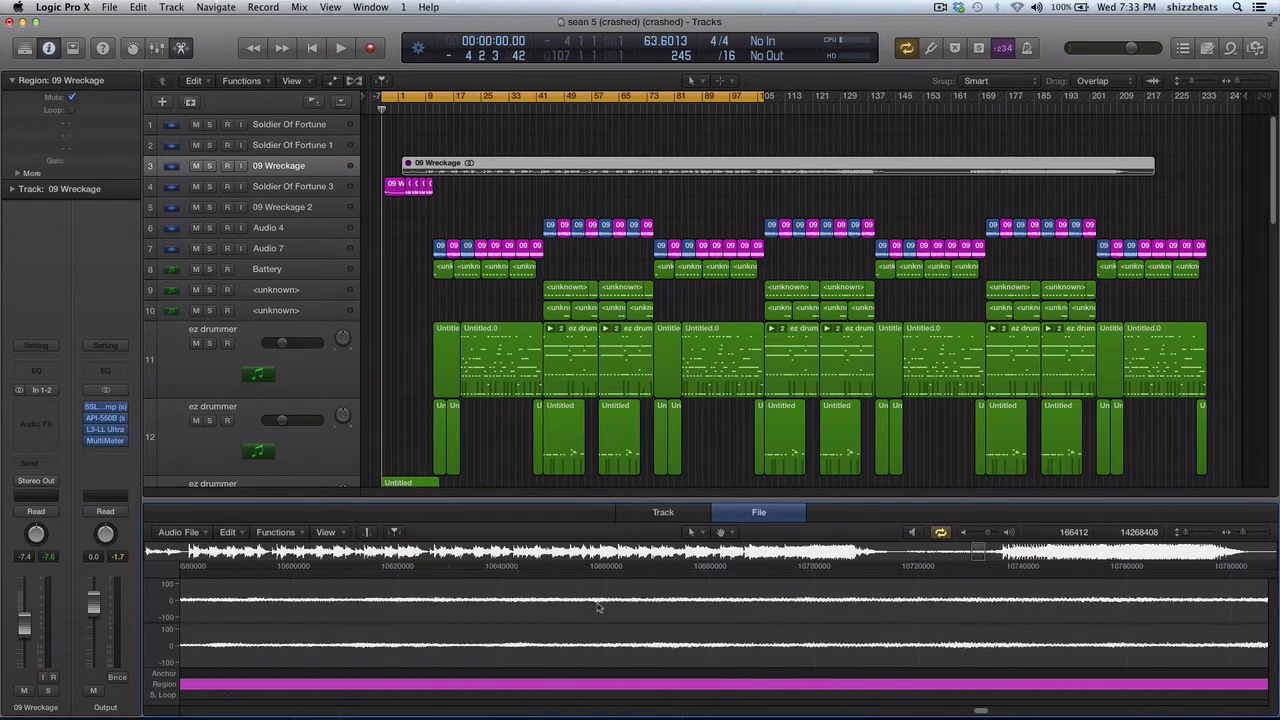
{"action": "scroll", "coordinate": [597, 606], "scroll_direction": "left", "scroll_amount": 20}
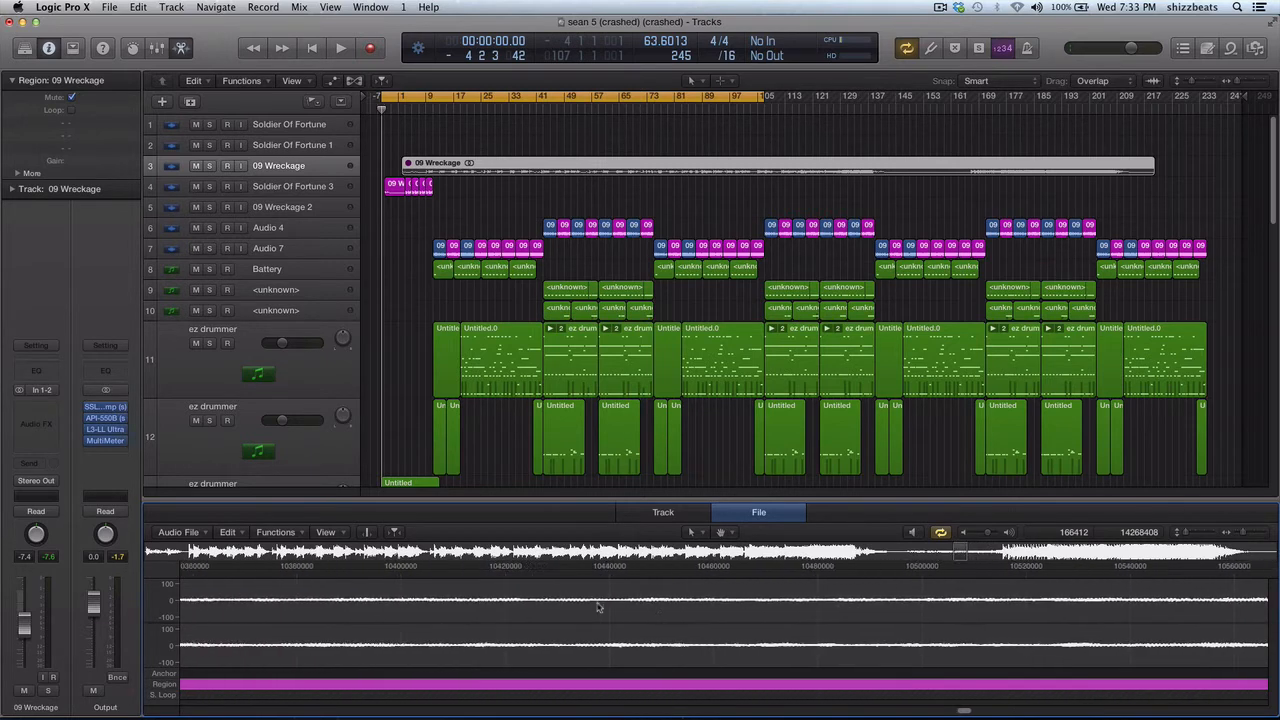
{"action": "left_click", "coordinate": [849, 552]}
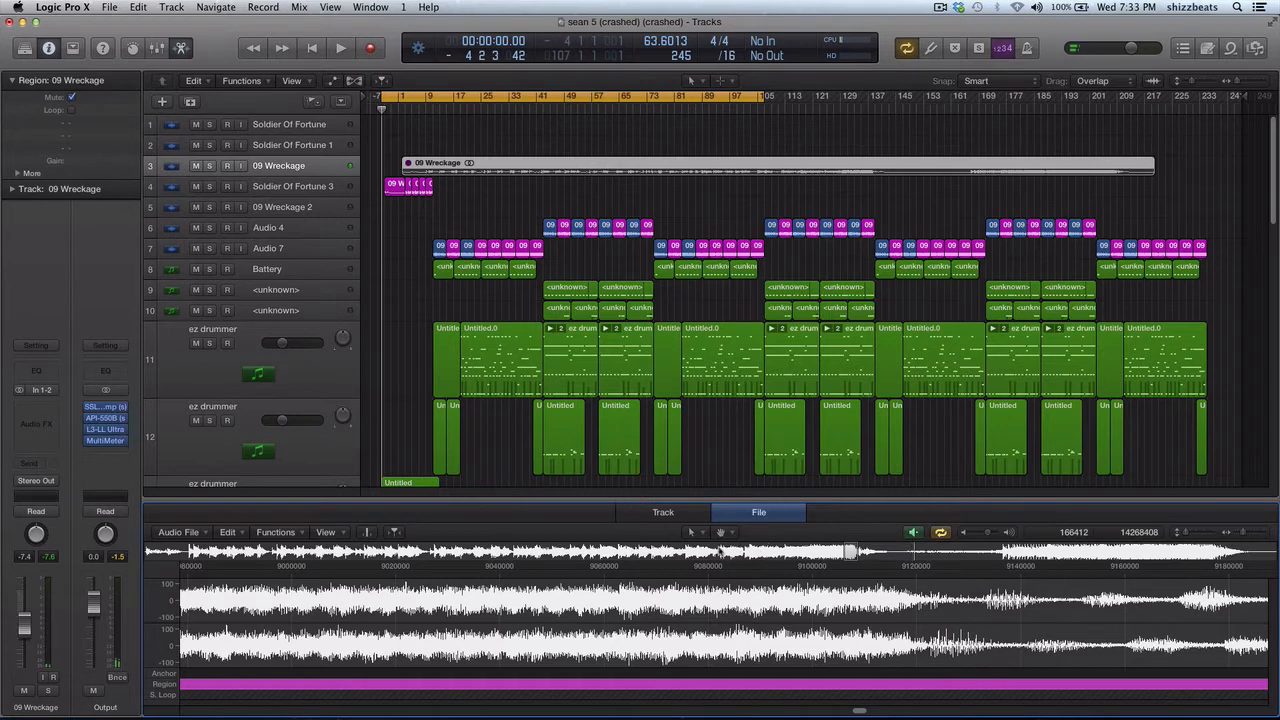
{"action": "left_click", "coordinate": [720, 551]}
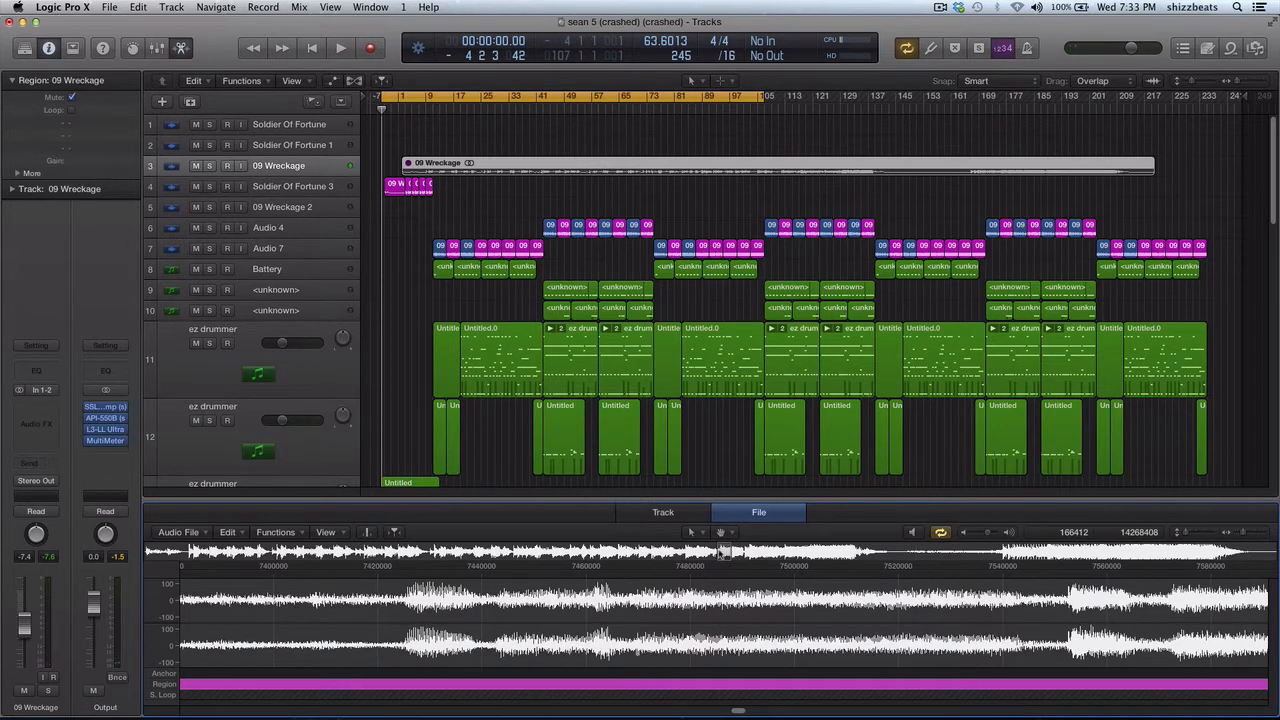
{"action": "key", "text": "space"}
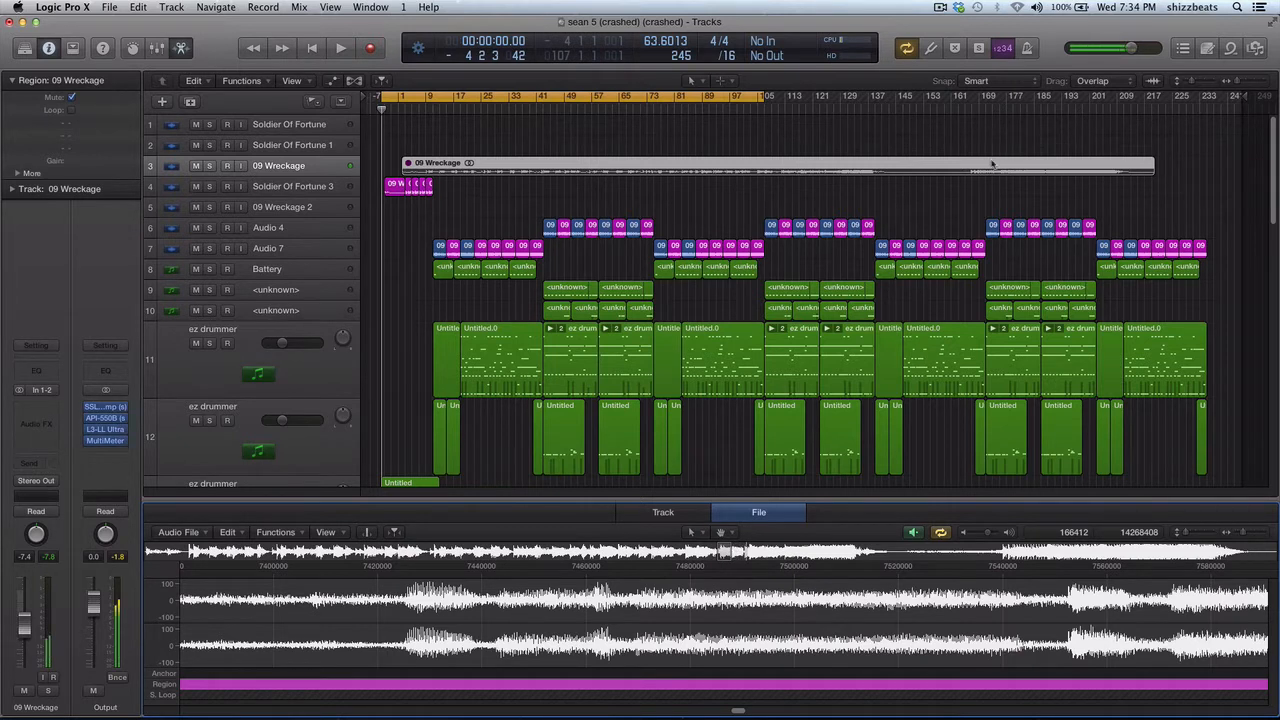
{"action": "left_click", "coordinate": [1036, 7]}
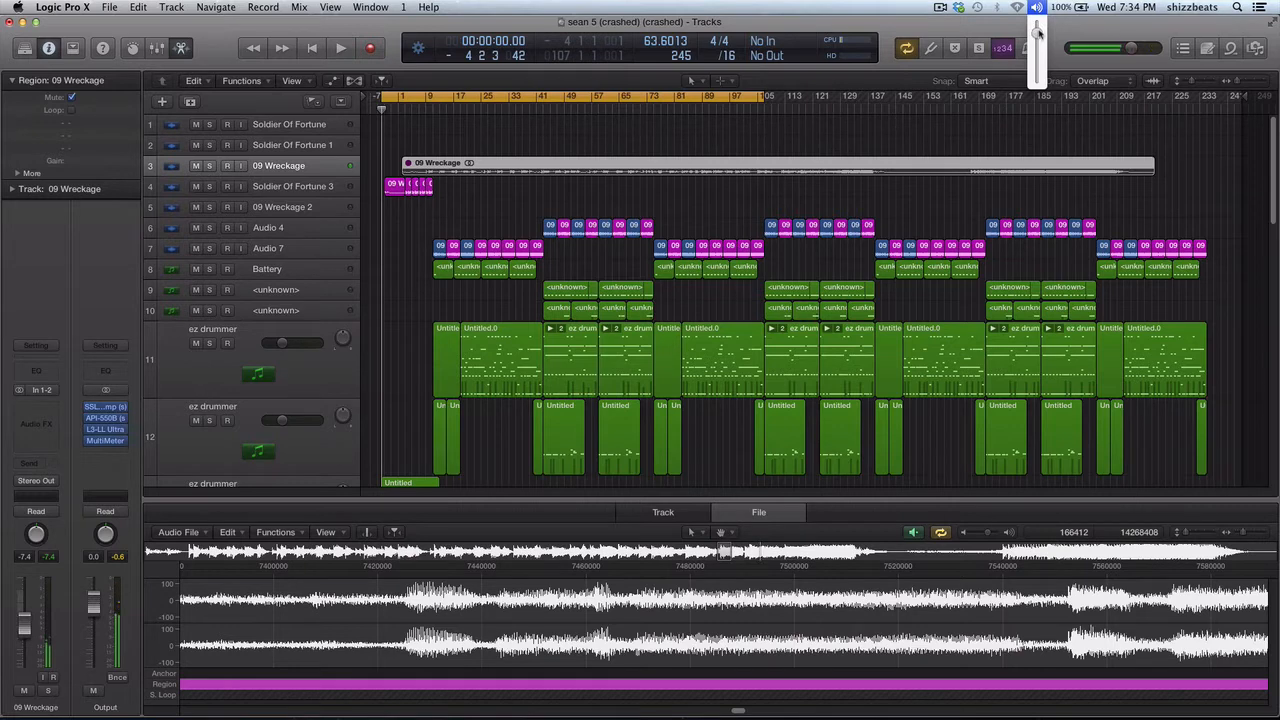
{"action": "left_click", "coordinate": [1038, 33]}
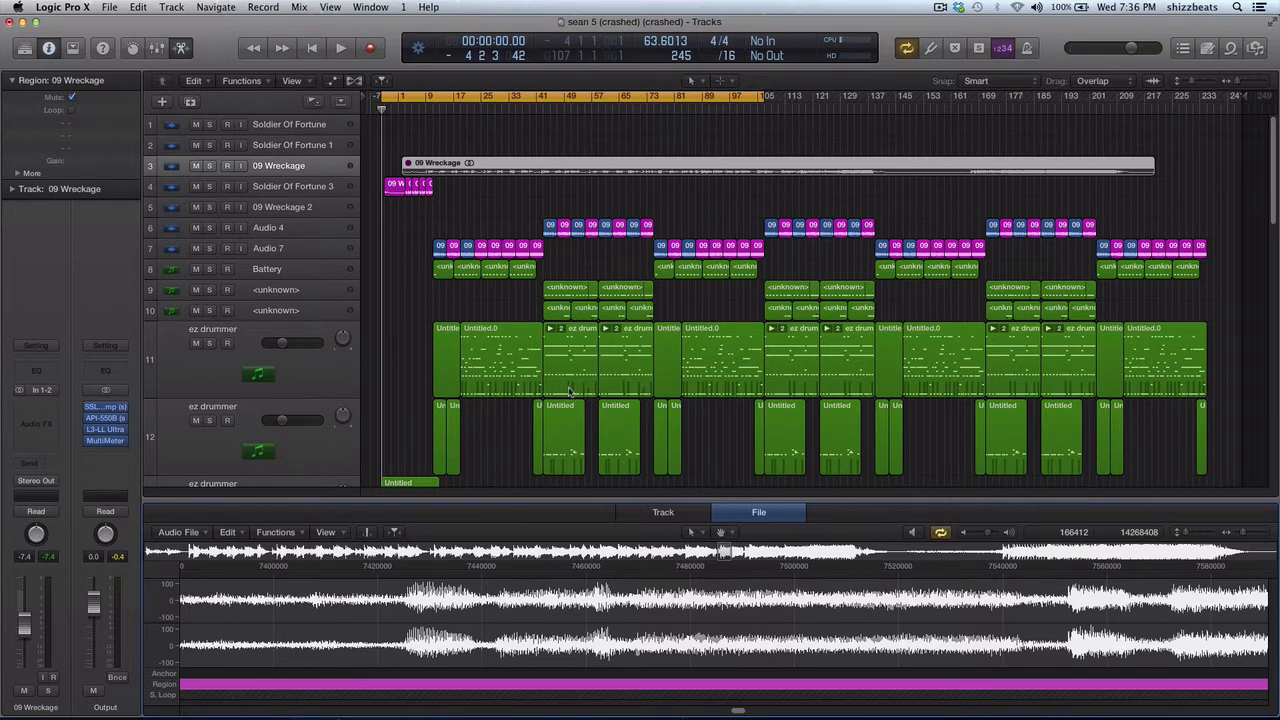
Hide the audio file editor and solo the Soldier Of Fortune 3, Audio 4 and Audio 7 tracks
{"action": "key", "text": "e"}
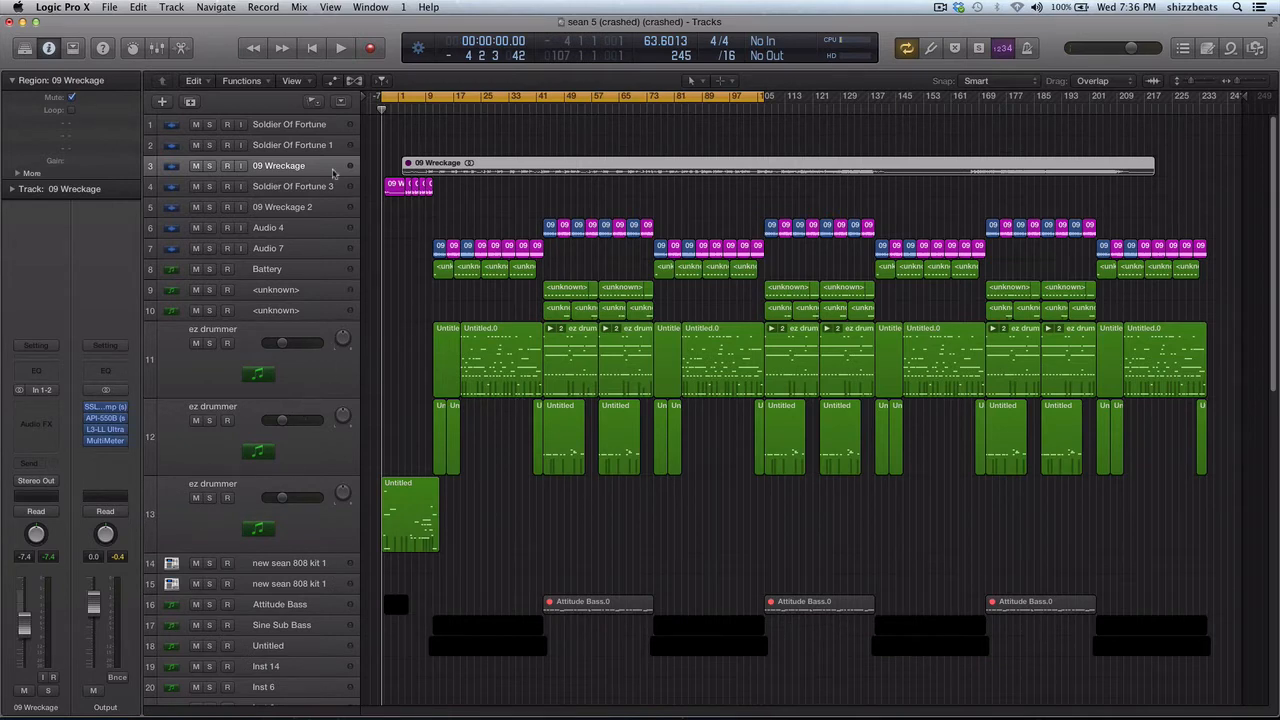
{"action": "left_click", "coordinate": [209, 187]}
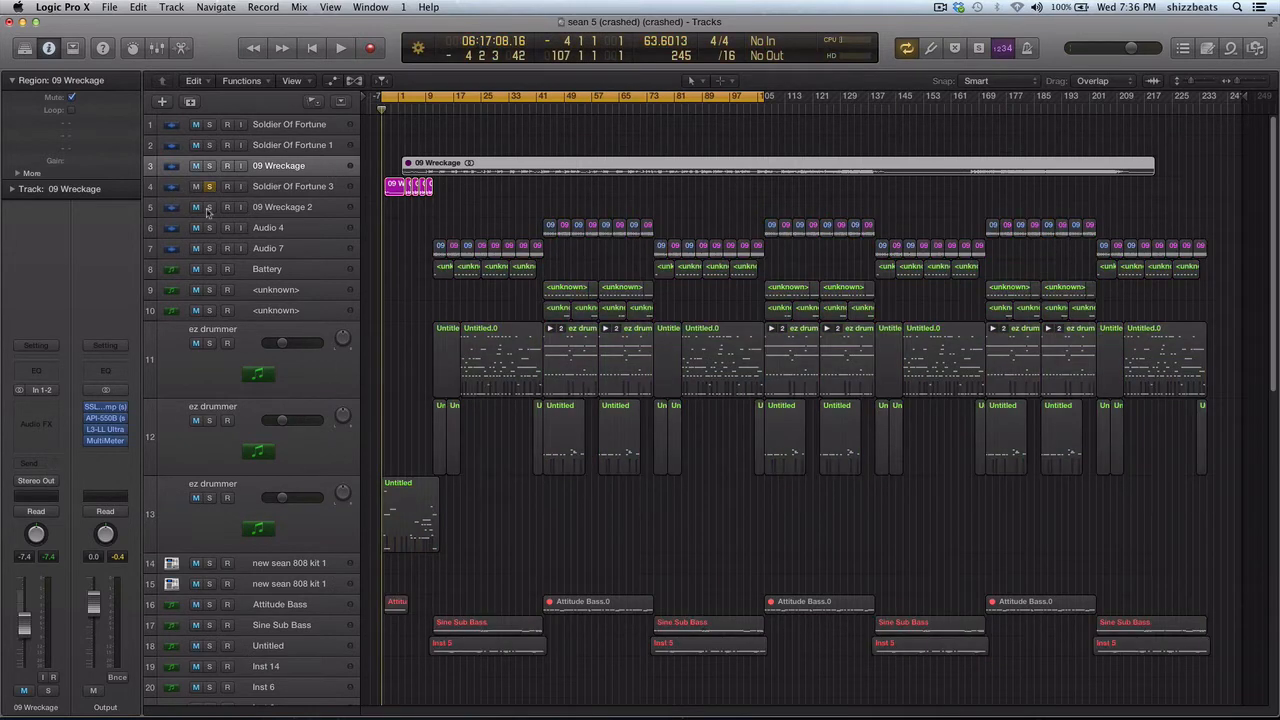
{"action": "left_click", "coordinate": [209, 228]}
{"action": "left_click", "coordinate": [209, 248]}
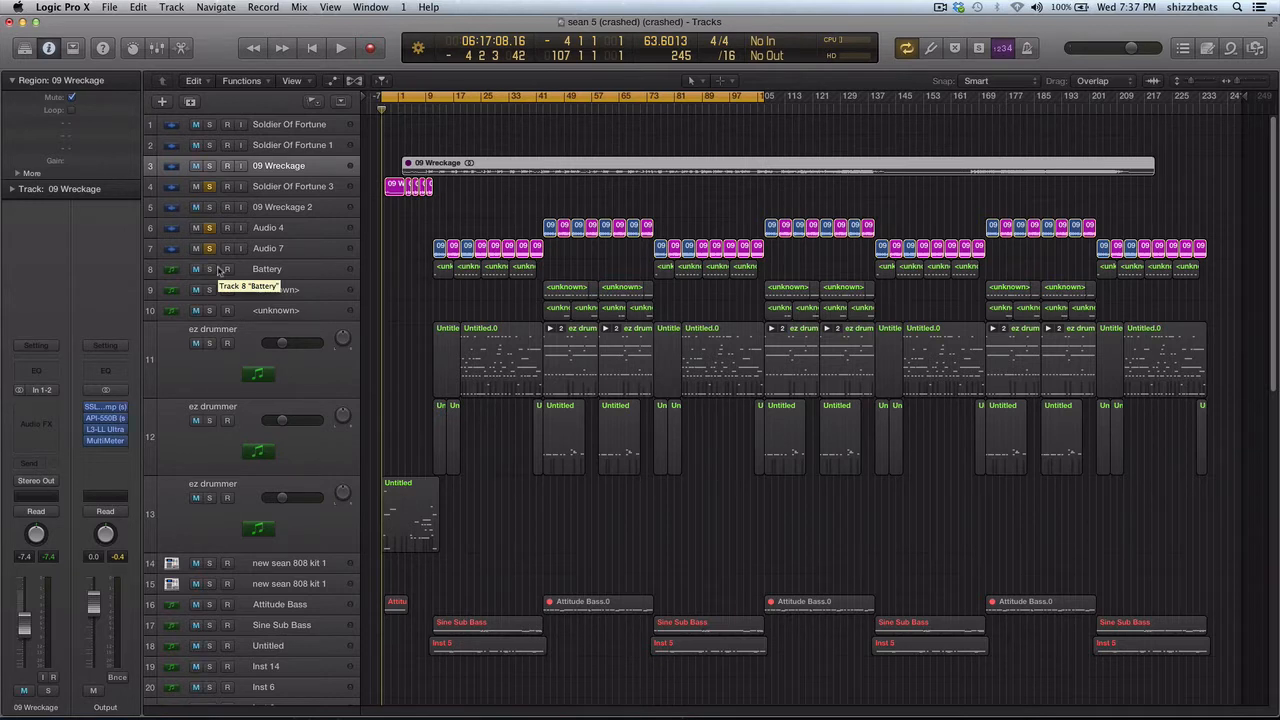
Play the soloed sample tracks from the project's beginning to about bar 54, adjusting the system output volume, and stop playback
{"action": "key", "text": "space"}
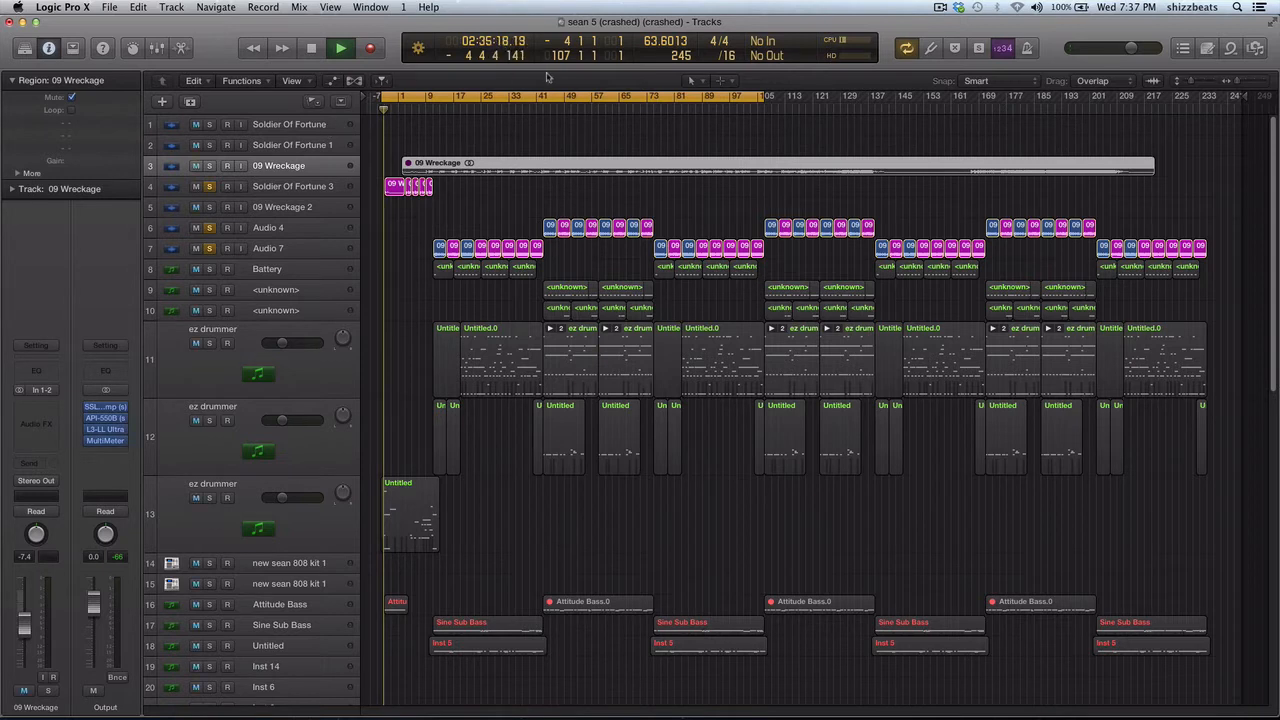
{"action": "left_click", "coordinate": [1036, 8]}
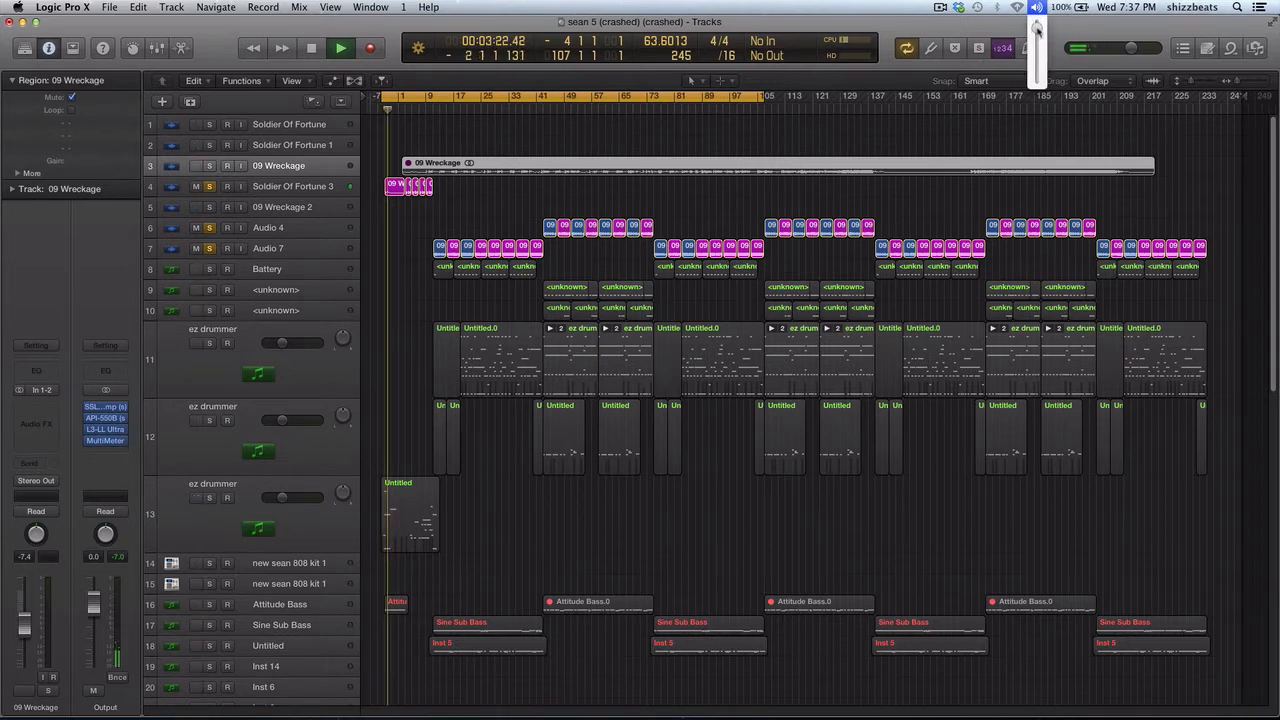
{"action": "left_click", "coordinate": [1037, 30]}
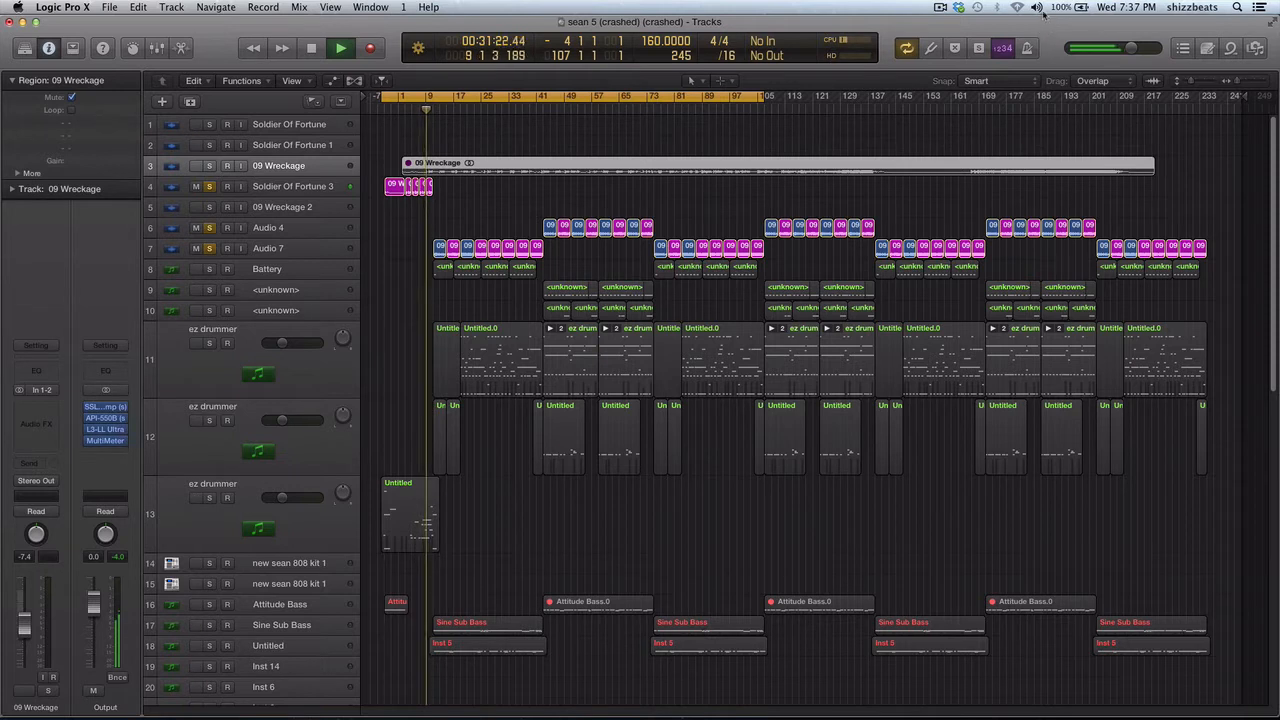
{"action": "left_click", "coordinate": [1037, 8]}
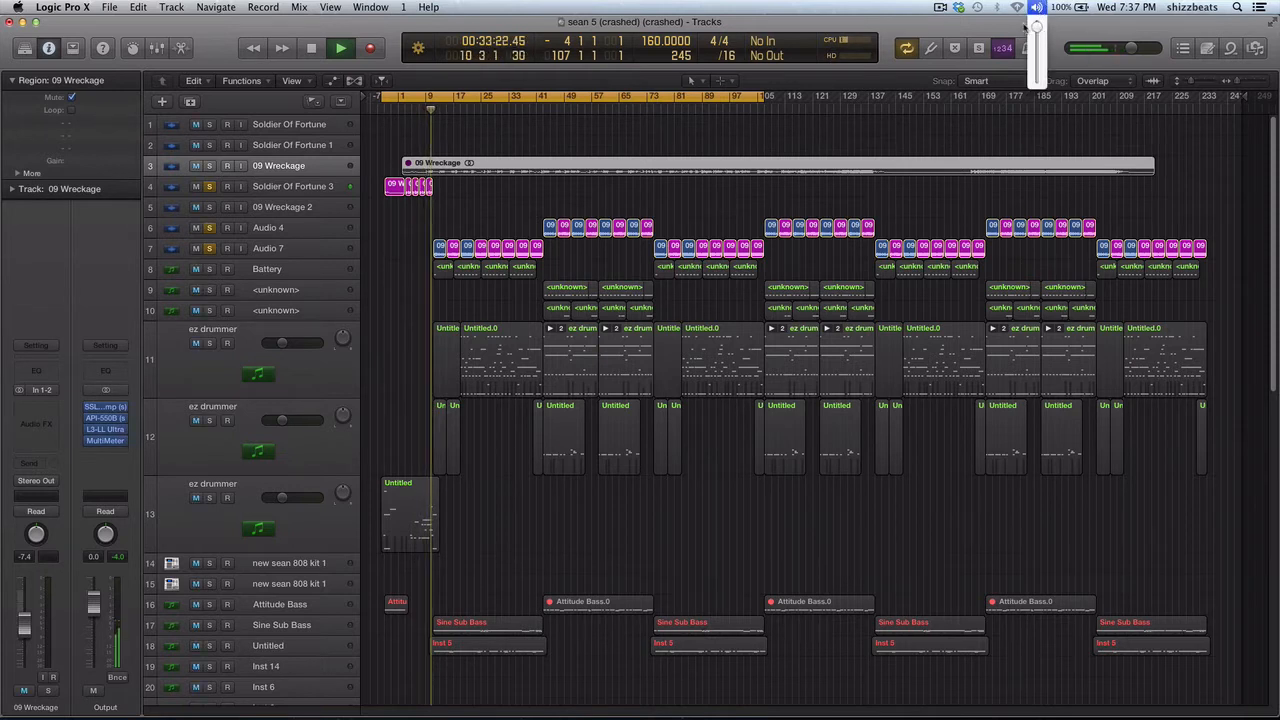
{"action": "left_click", "coordinate": [1020, 27]}
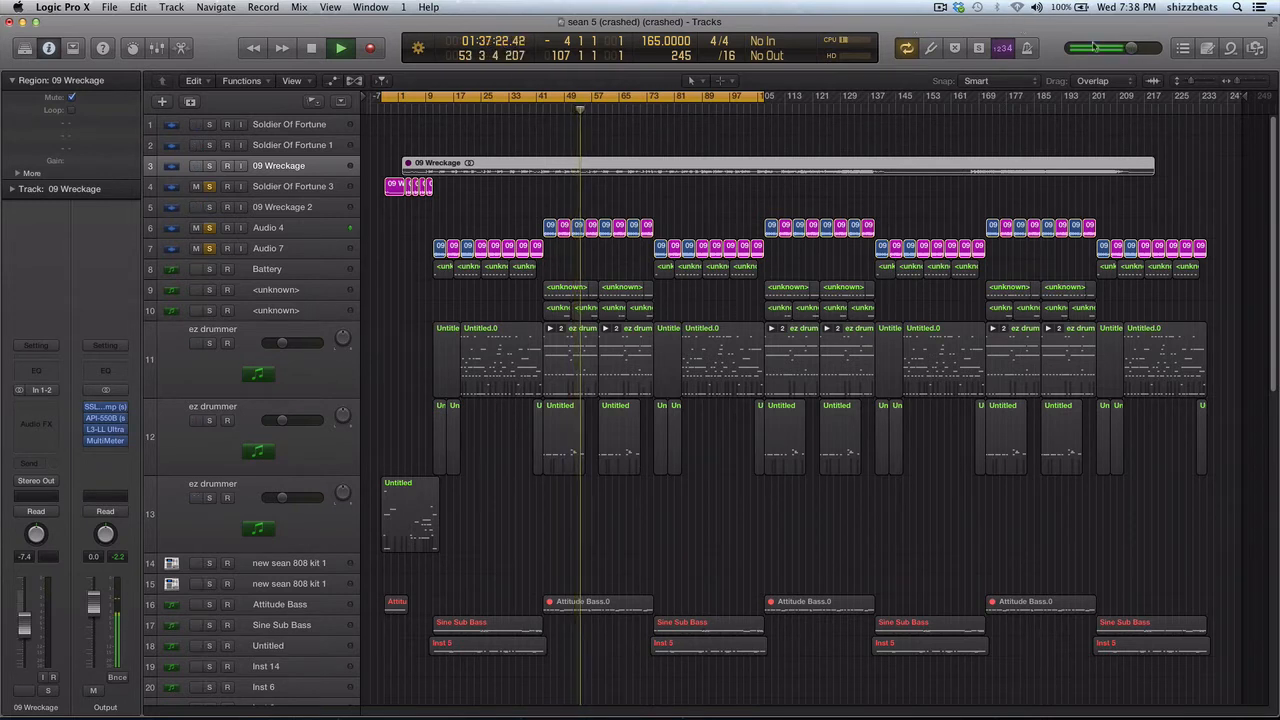
{"action": "key", "text": "space"}
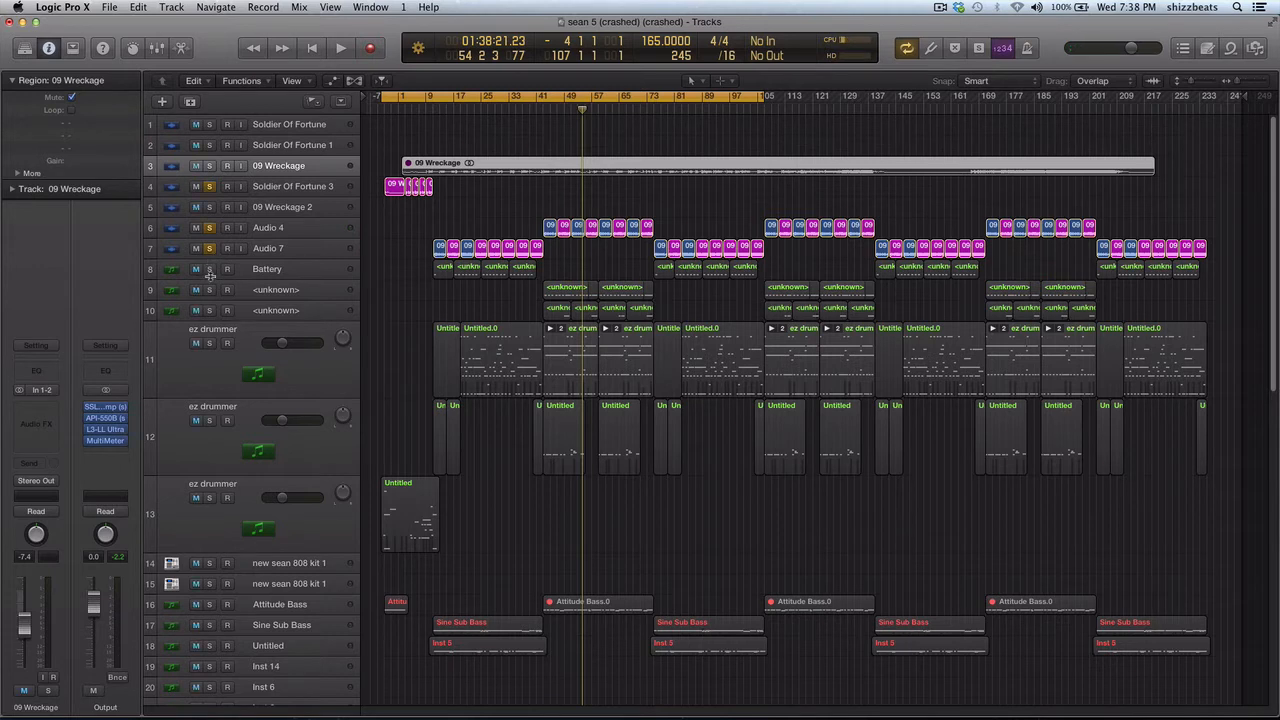
Open the bx_solo plug-in on the Audio 4 track, move its window below the audio tracks, and bypass the effect
{"action": "left_click", "coordinate": [305, 234]}
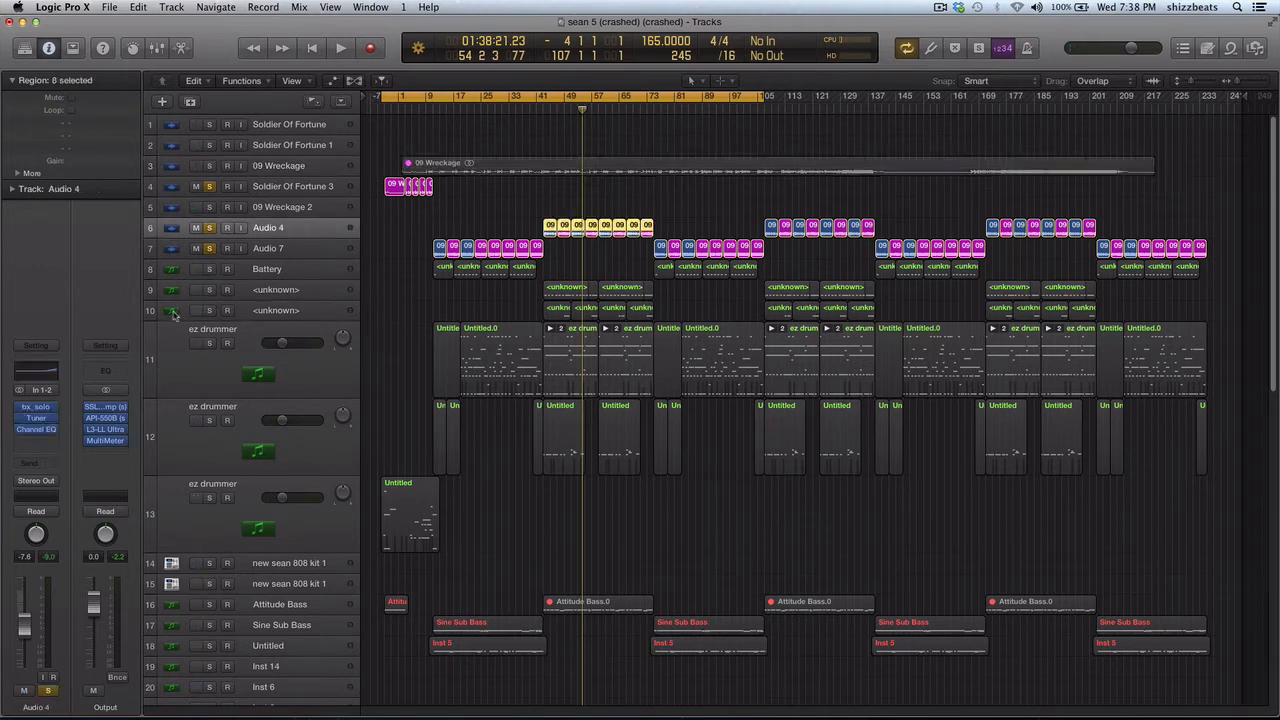
{"action": "left_click", "coordinate": [35, 409]}
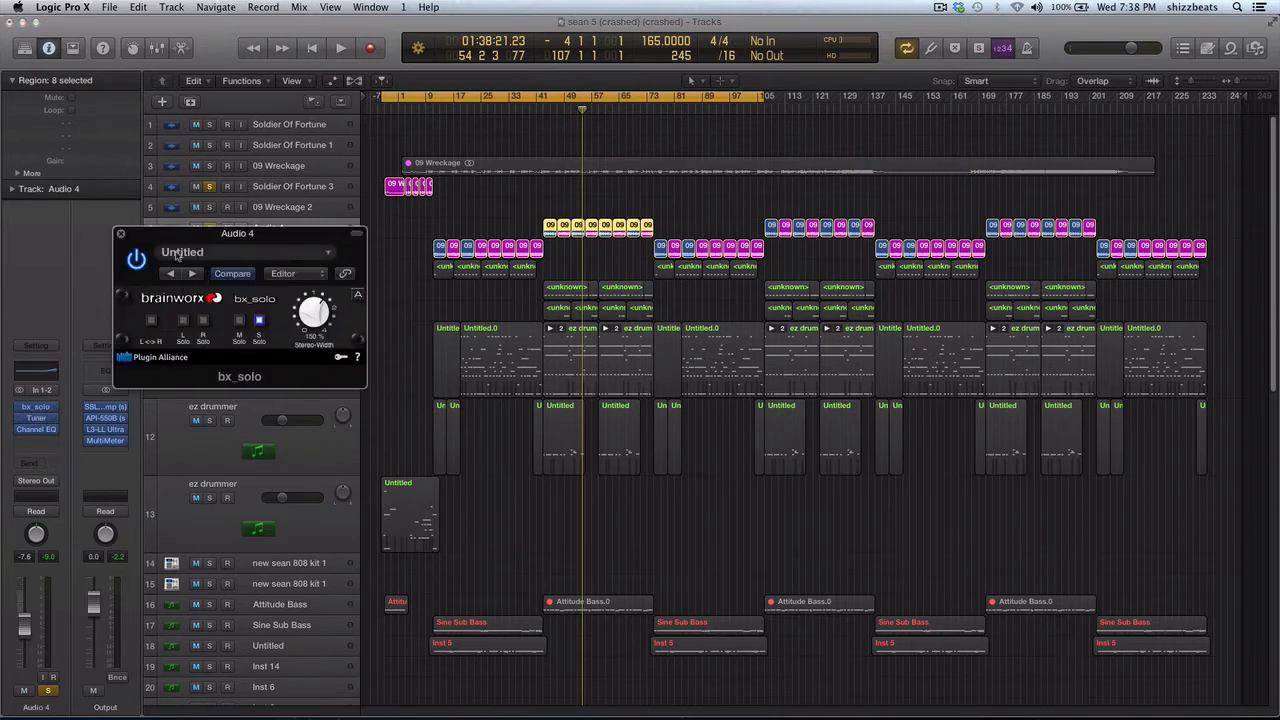
{"action": "left_click_drag", "start_coordinate": [168, 237], "coordinate": [281, 465]}
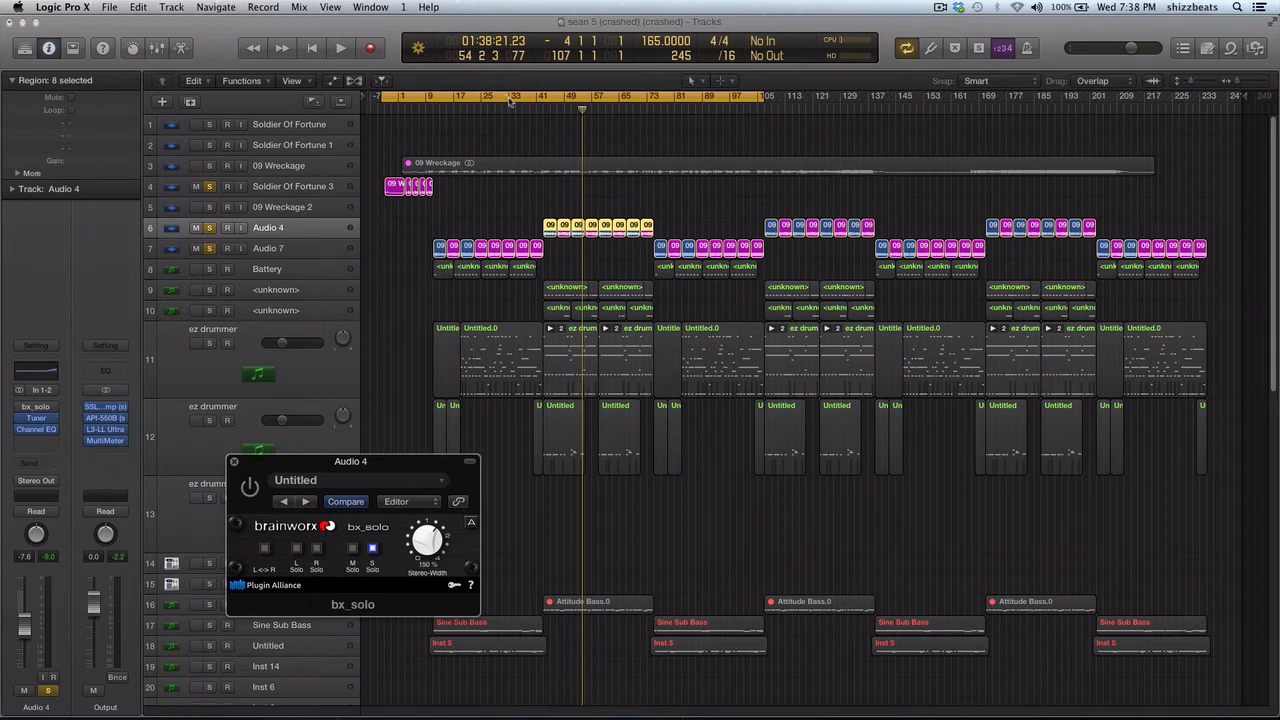
Set the cycle range to bars 32 through 69, play the soloed sample tracks, and re-enable bx_solo on Audio 4 during playback
{"action": "left_click_drag", "start_coordinate": [510, 102], "coordinate": [632, 108]}
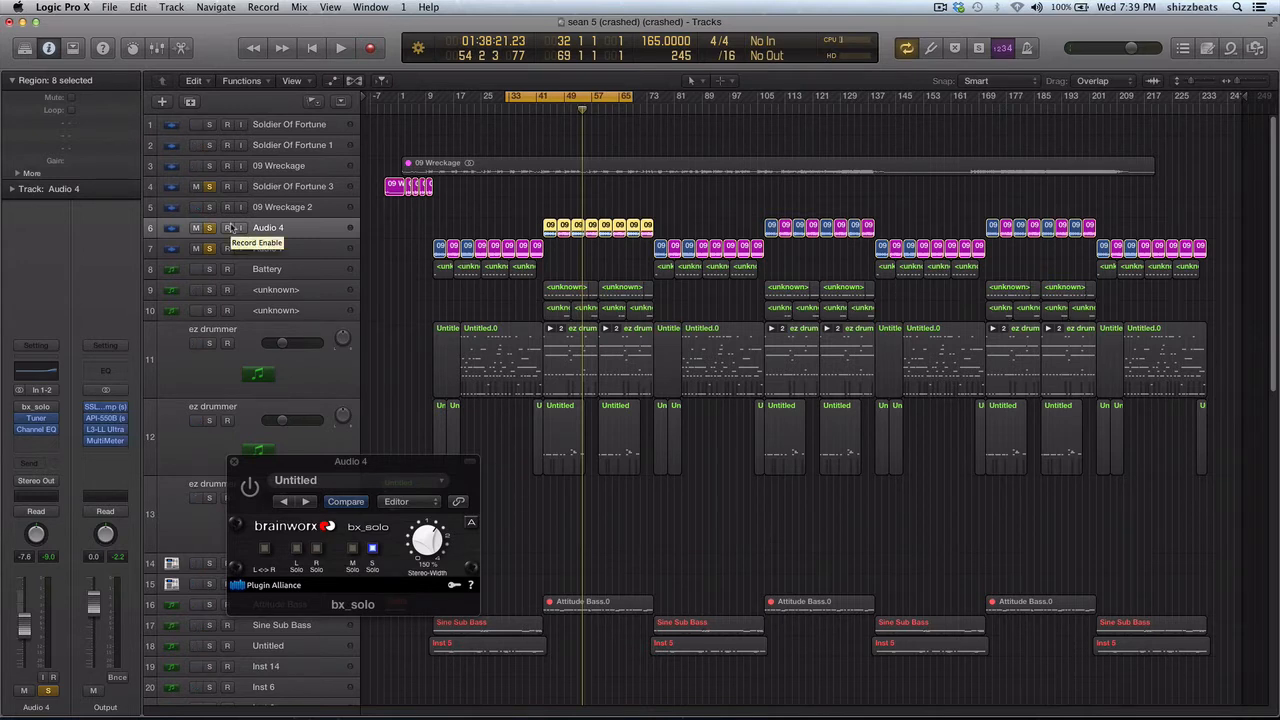
{"action": "key", "text": "space"}
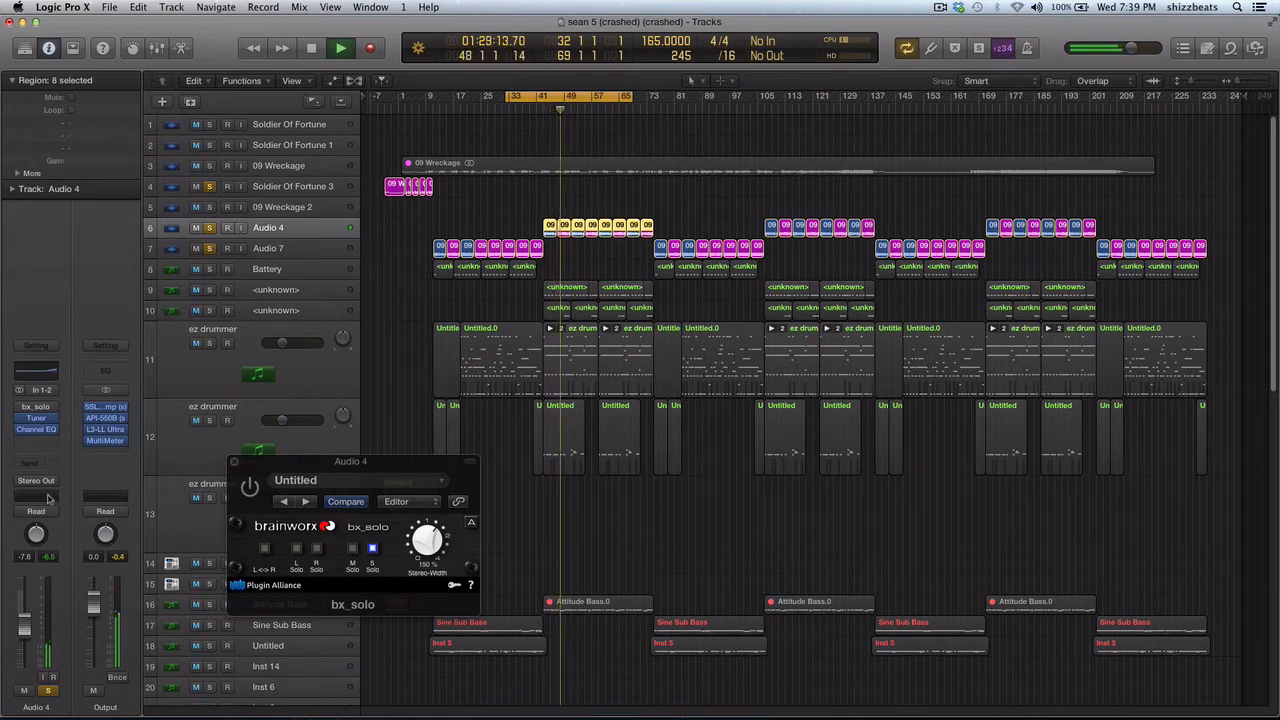
{"action": "left_click", "coordinate": [250, 487]}
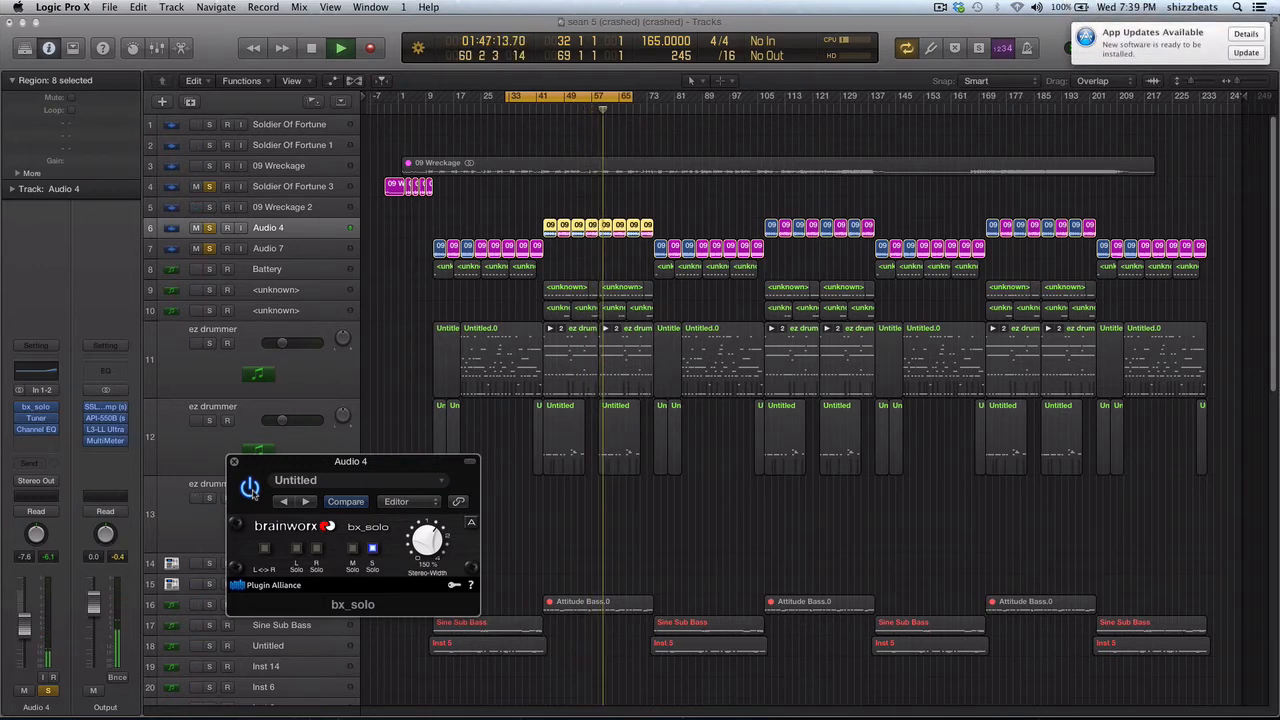
Unsolo Audio 4, Soldier Of Fortune 3 and Audio 7, and extend the cycle start back to bar -4, closing the bx_solo window
{"action": "left_click", "coordinate": [209, 228]}
{"action": "left_click", "coordinate": [210, 187]}
{"action": "left_click", "coordinate": [210, 248]}
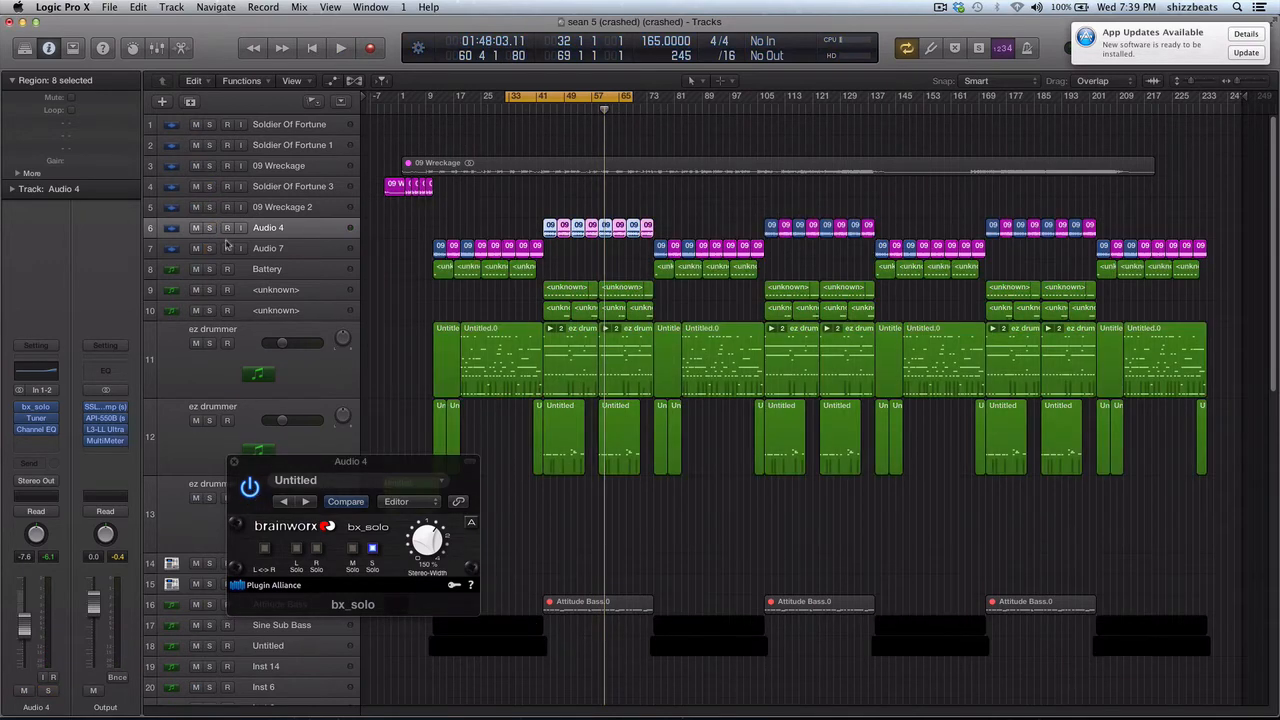
{"action": "left_click_drag", "start_coordinate": [507, 96], "coordinate": [382, 111]}
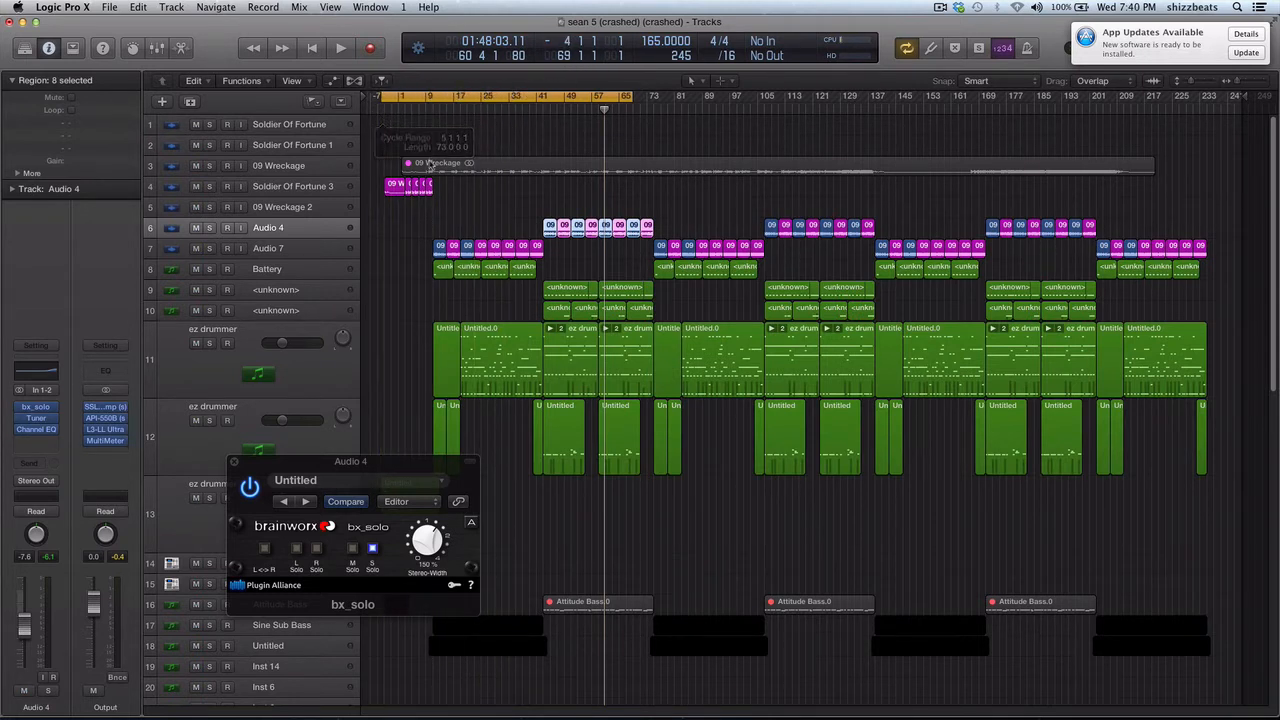
{"action": "left_click", "coordinate": [233, 465]}
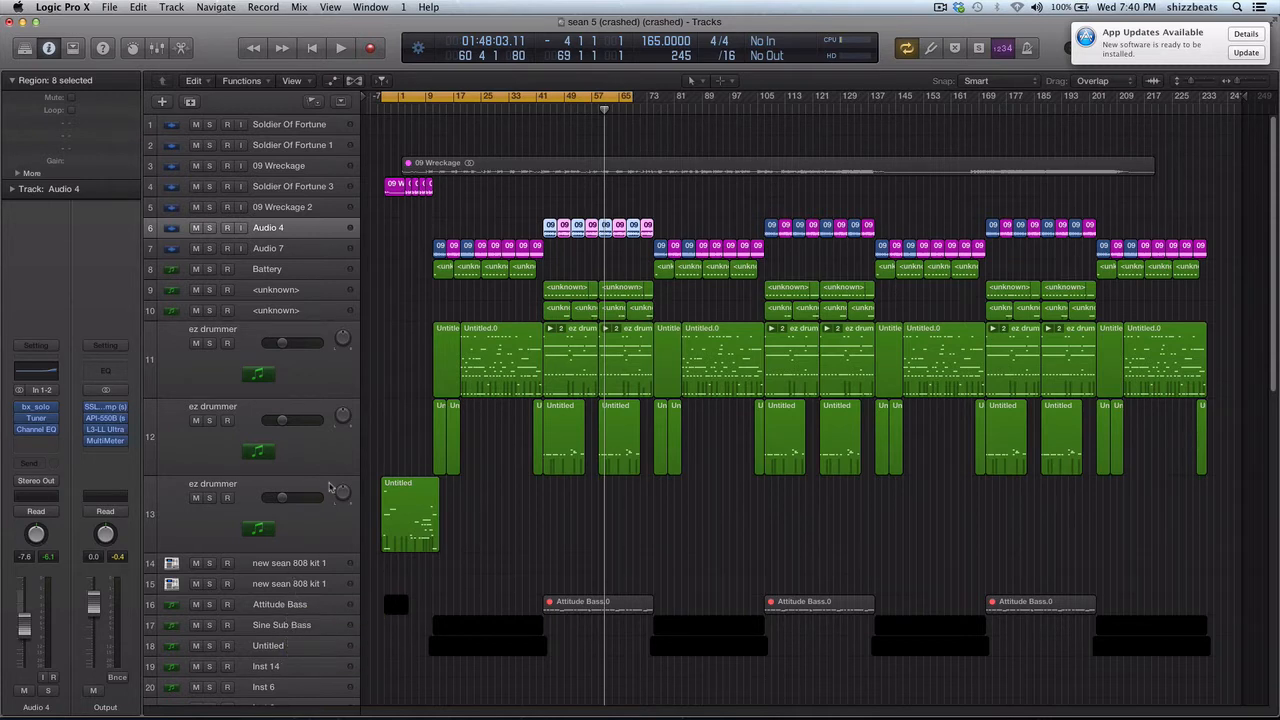
Open the Nexus 2 instrument on track 18 to view its Hybrid Strings 1 preset, and close it
{"action": "scroll", "coordinate": [295, 526], "scroll_direction": "down", "scroll_amount": 1}
{"action": "left_click", "coordinate": [300, 617]}
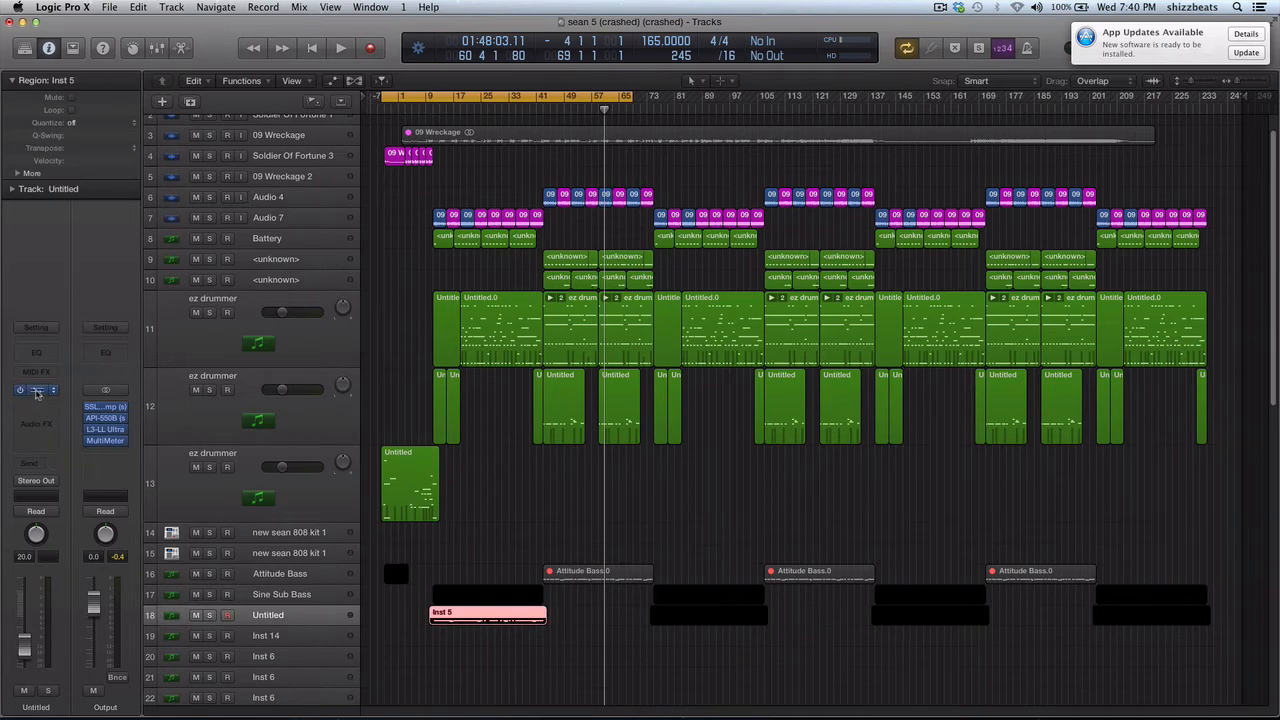
{"action": "left_click", "coordinate": [36, 391]}
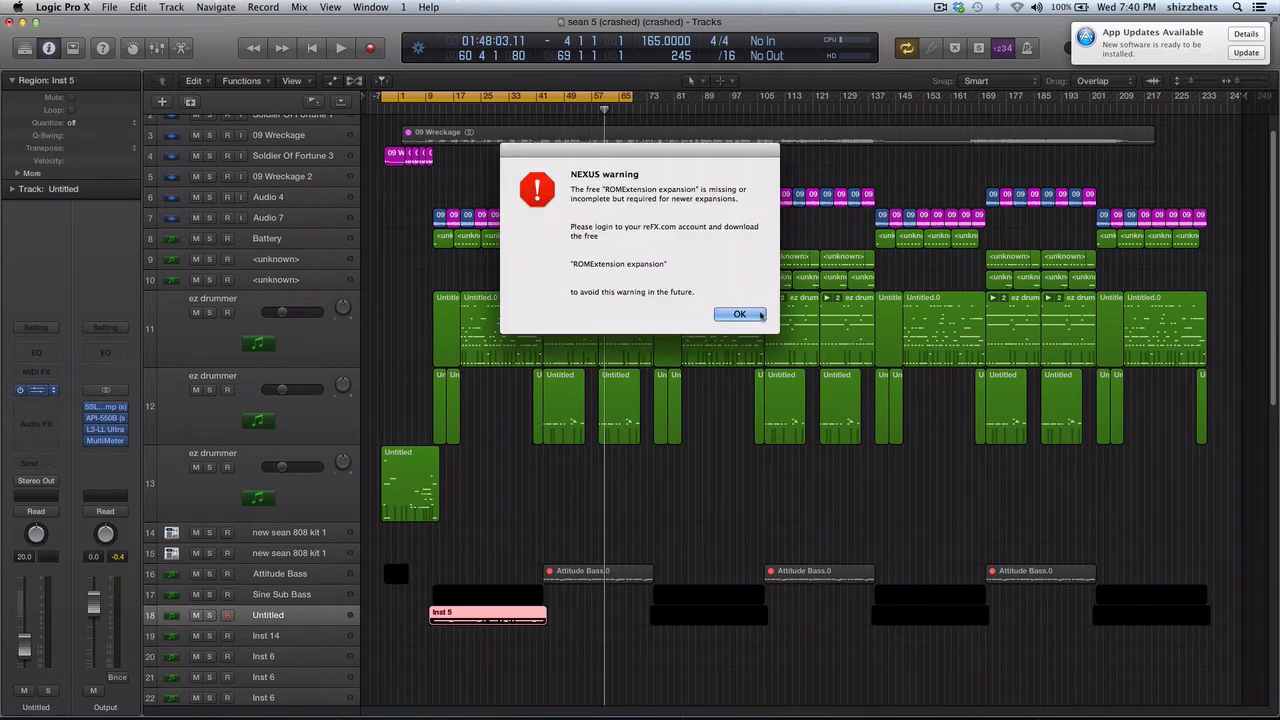
{"action": "left_click", "coordinate": [740, 314]}
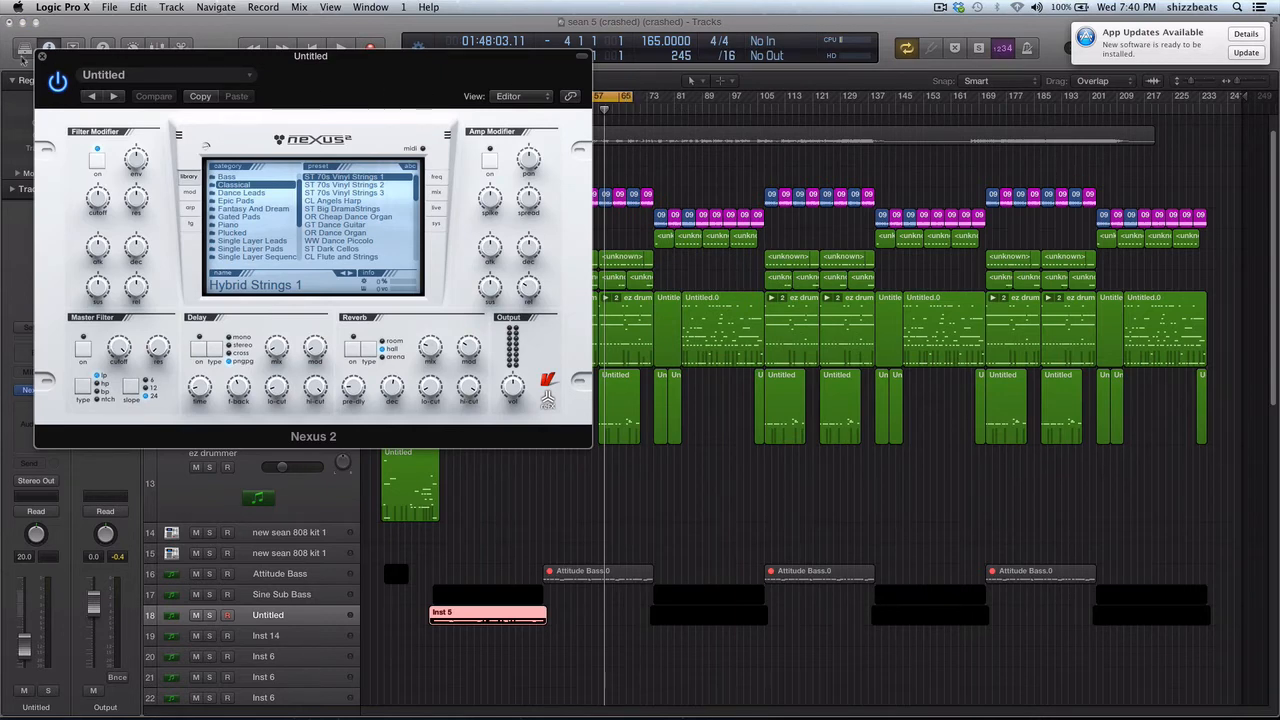
{"action": "left_click", "coordinate": [41, 57]}
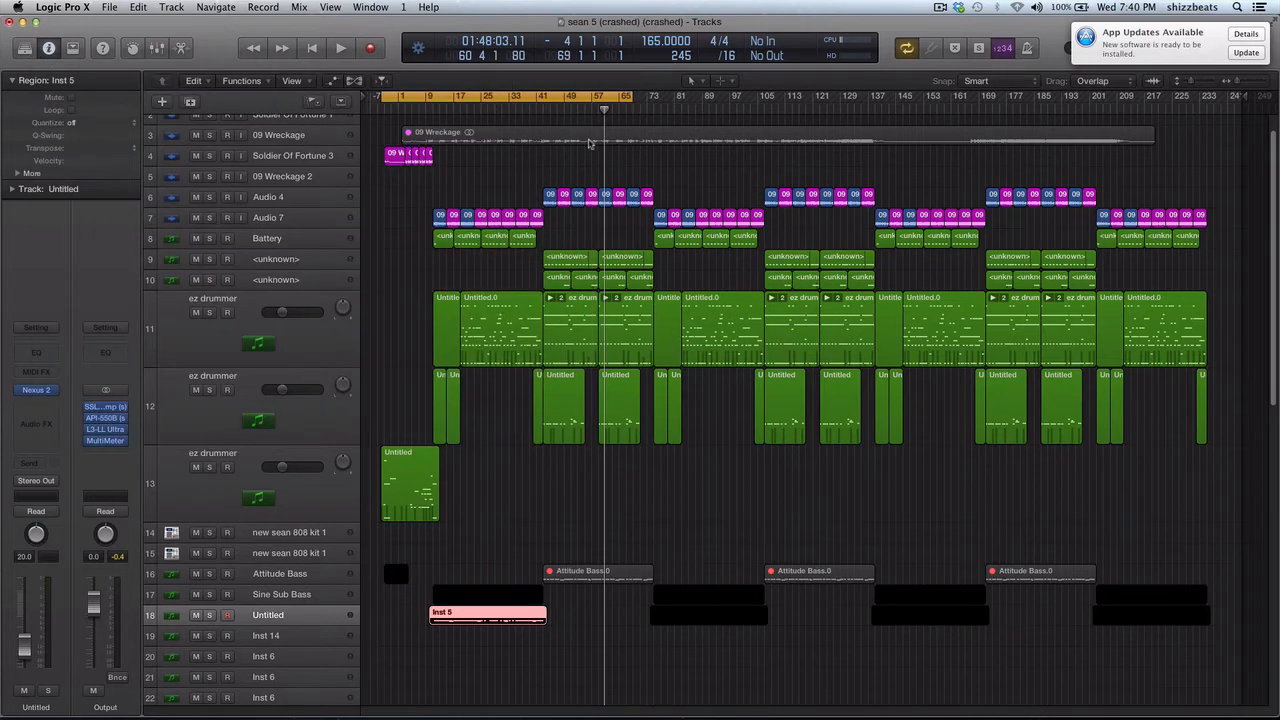
Extend the cycle range's end to bar 111 and play the full beat from bar -4
{"action": "left_click_drag", "start_coordinate": [630, 97], "coordinate": [773, 118]}
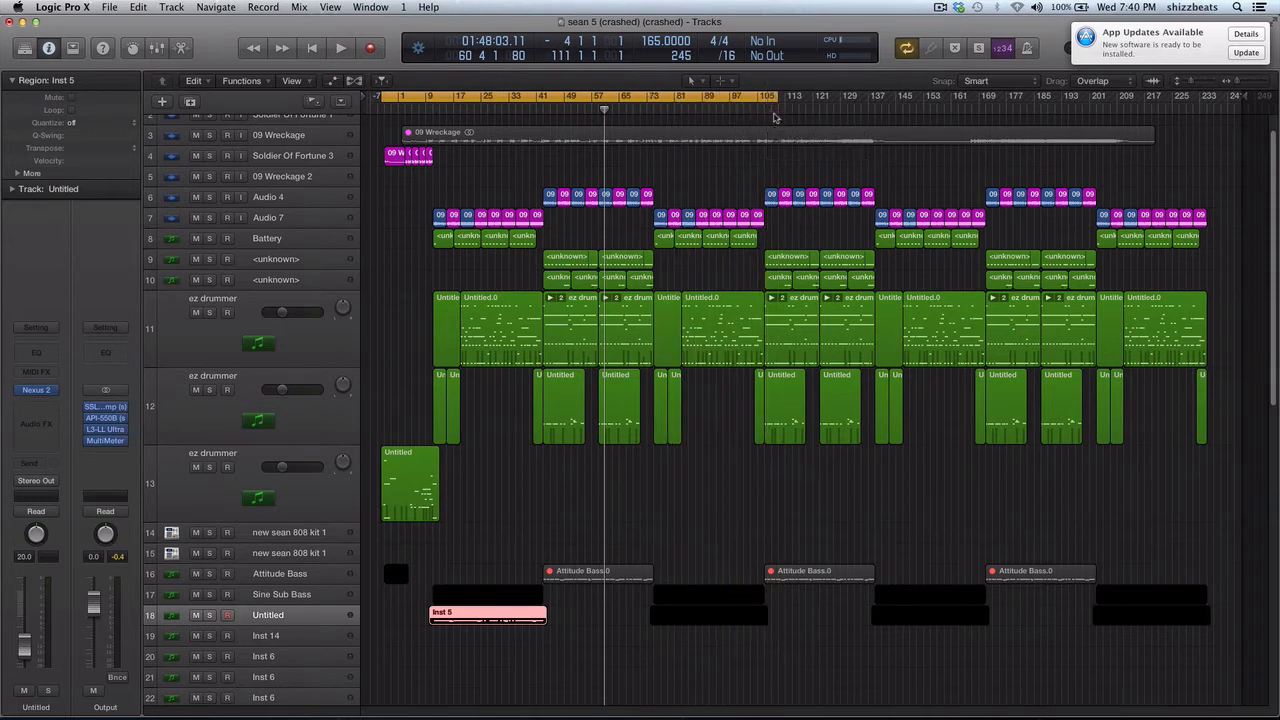
{"action": "key", "text": "space"}
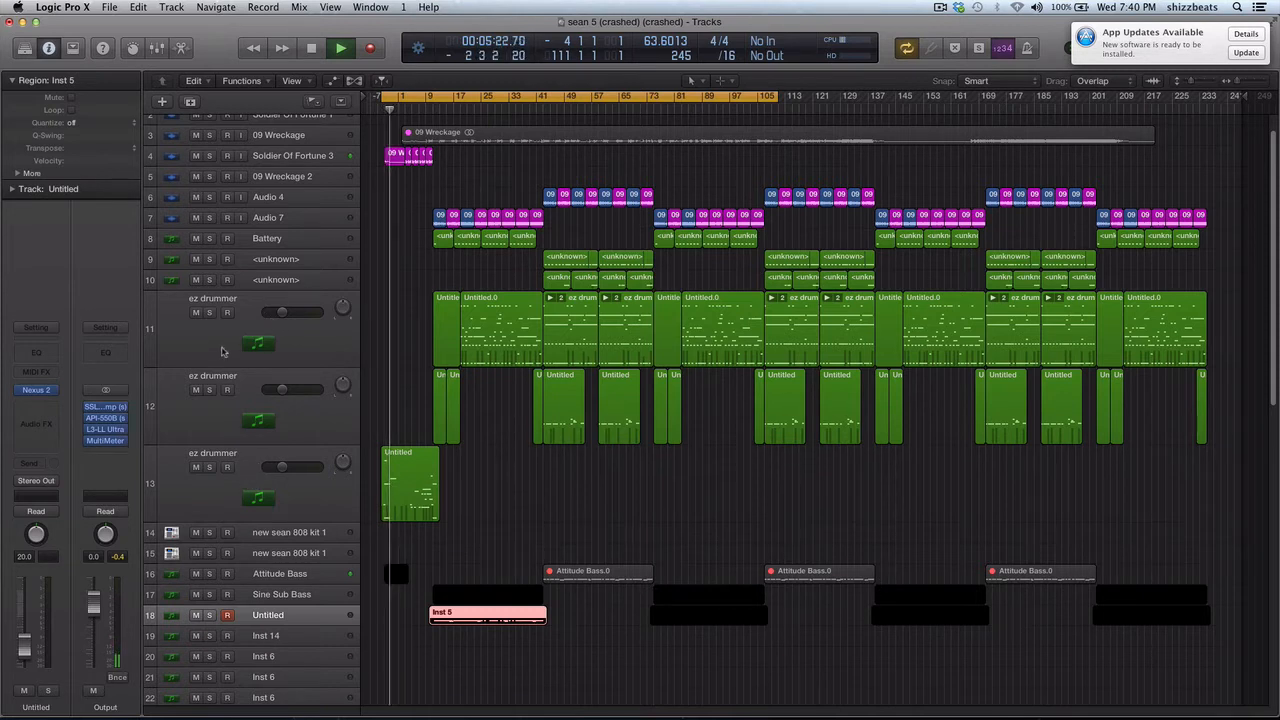
During playback, open the EzDrummer instrument on ez drummer tracks 13 and 11 and place its window clear of the track headers
{"action": "left_click", "coordinate": [246, 479]}
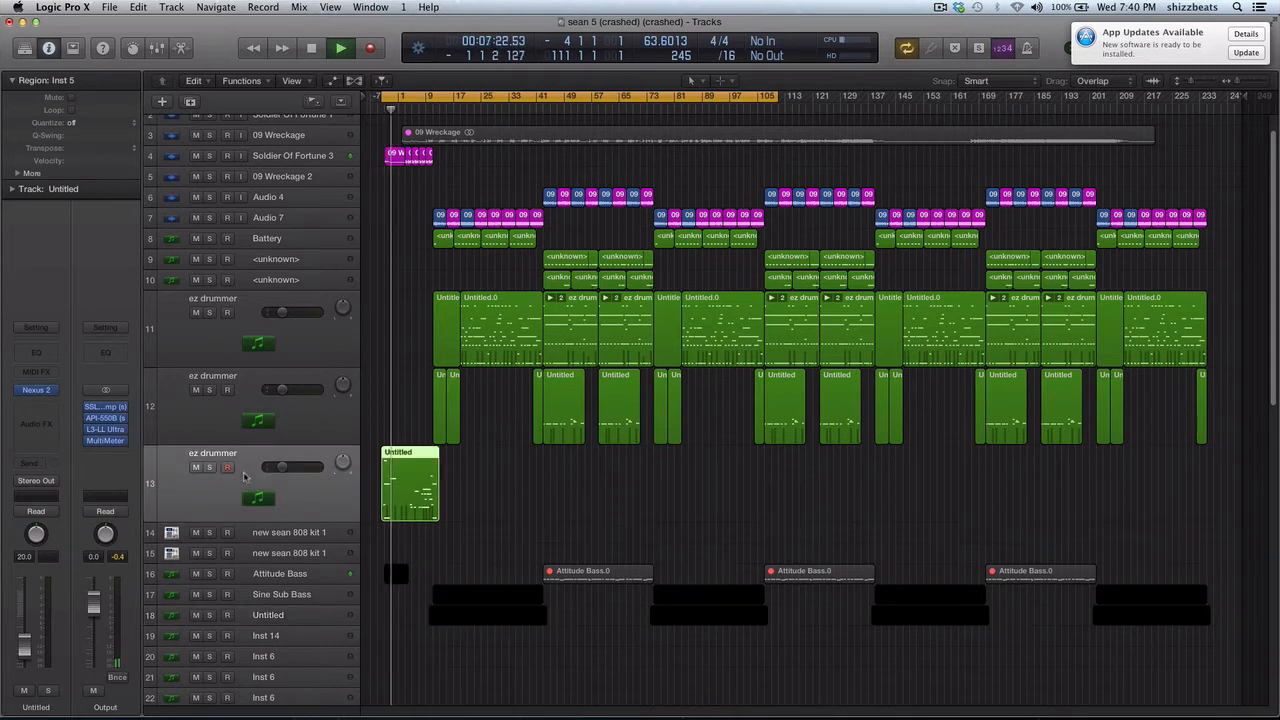
{"action": "left_click", "coordinate": [38, 392]}
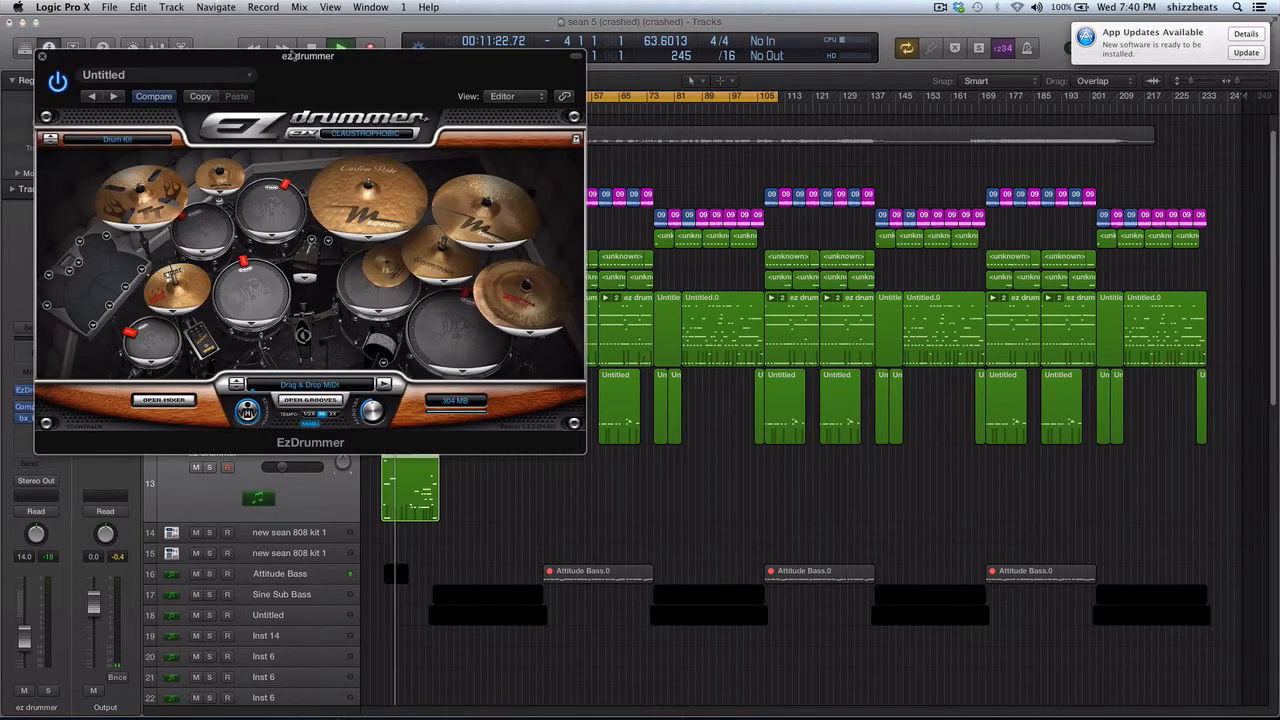
{"action": "left_click_drag", "start_coordinate": [292, 58], "coordinate": [276, 366]}
{"action": "left_click", "coordinate": [312, 328]}
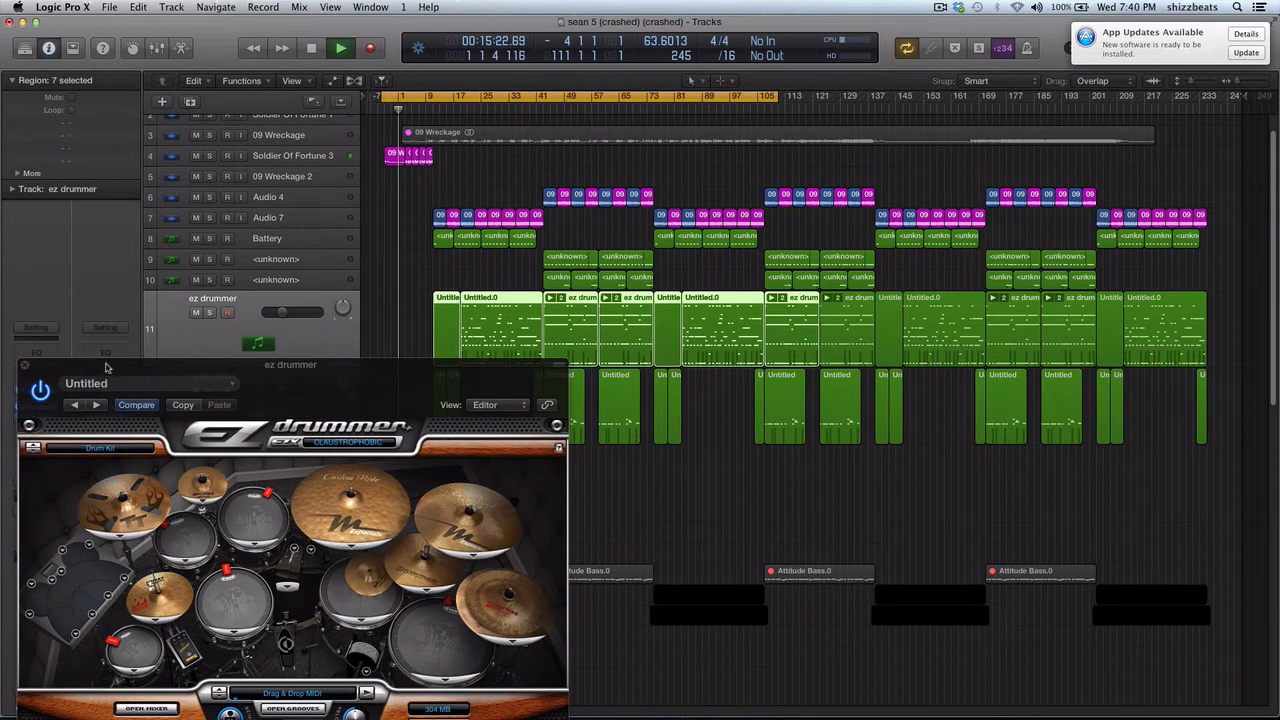
{"action": "left_click_drag", "start_coordinate": [113, 368], "coordinate": [793, 150]}
{"action": "left_click", "coordinate": [50, 390]}
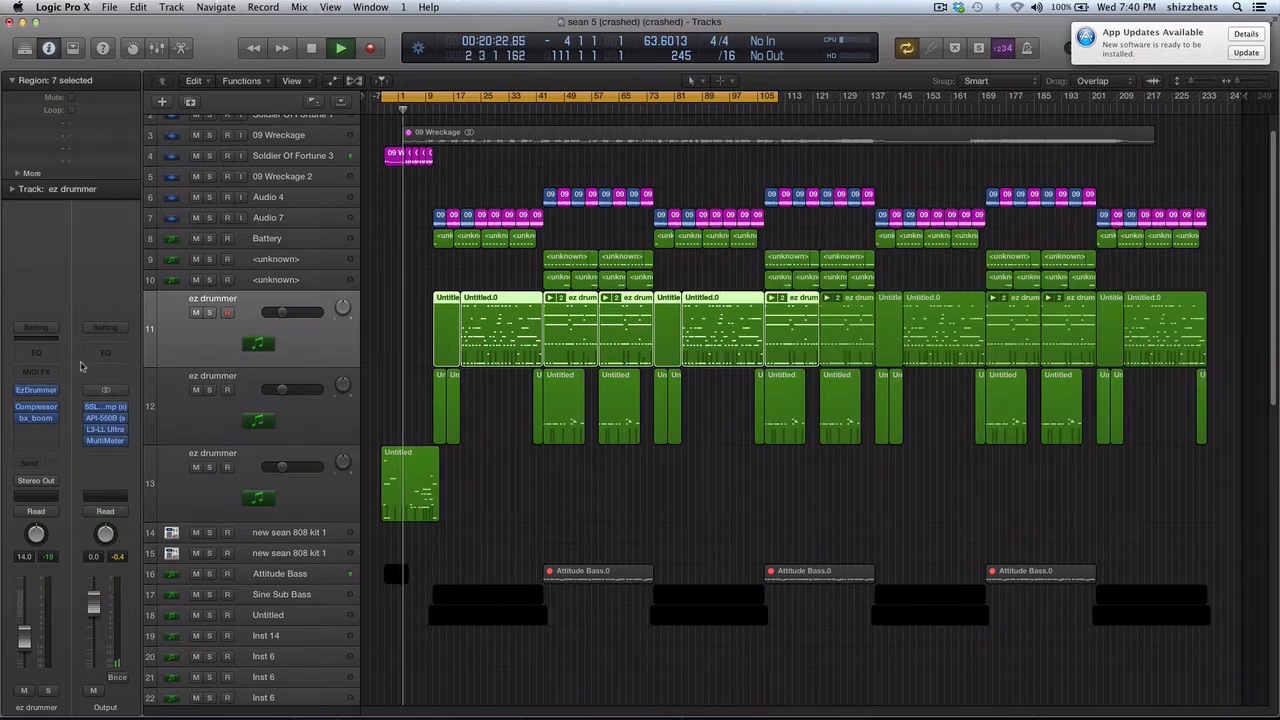
{"action": "left_click", "coordinate": [36, 390]}
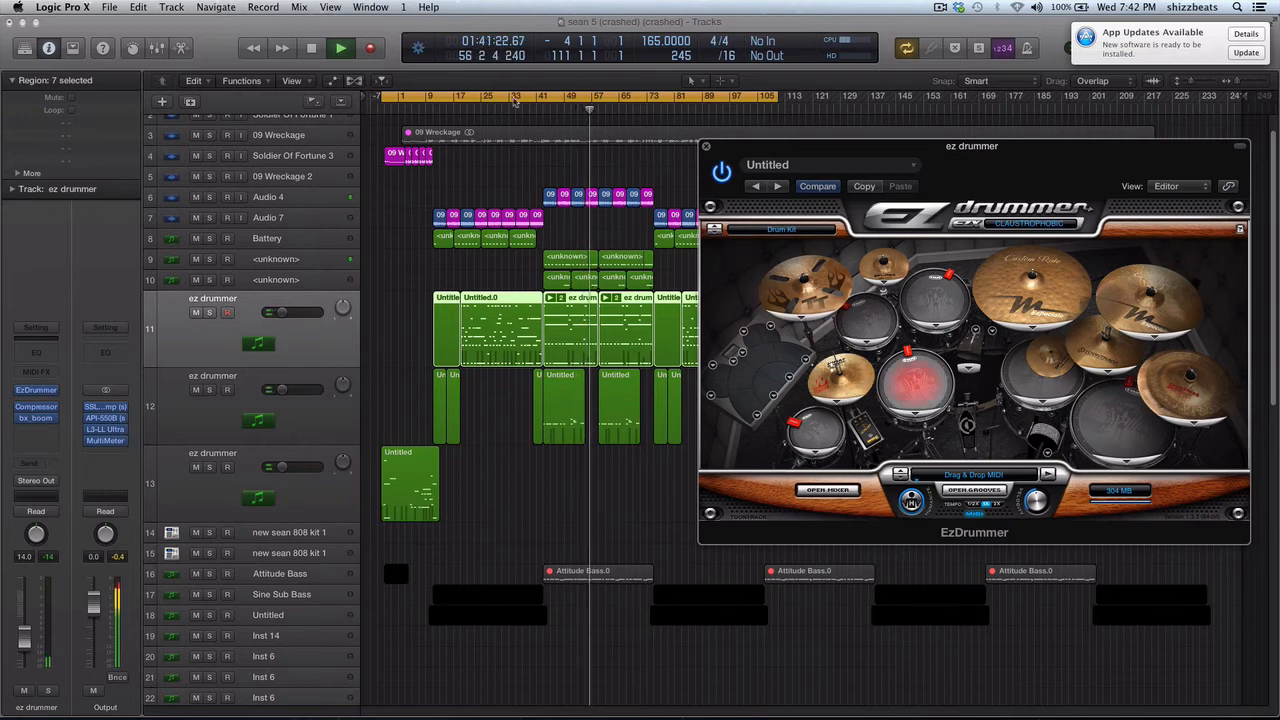
Stop playback and view the shizz 2 kit in track 9's Battery 3 instrument, closing its window when done
{"action": "left_click", "coordinate": [258, 261]}
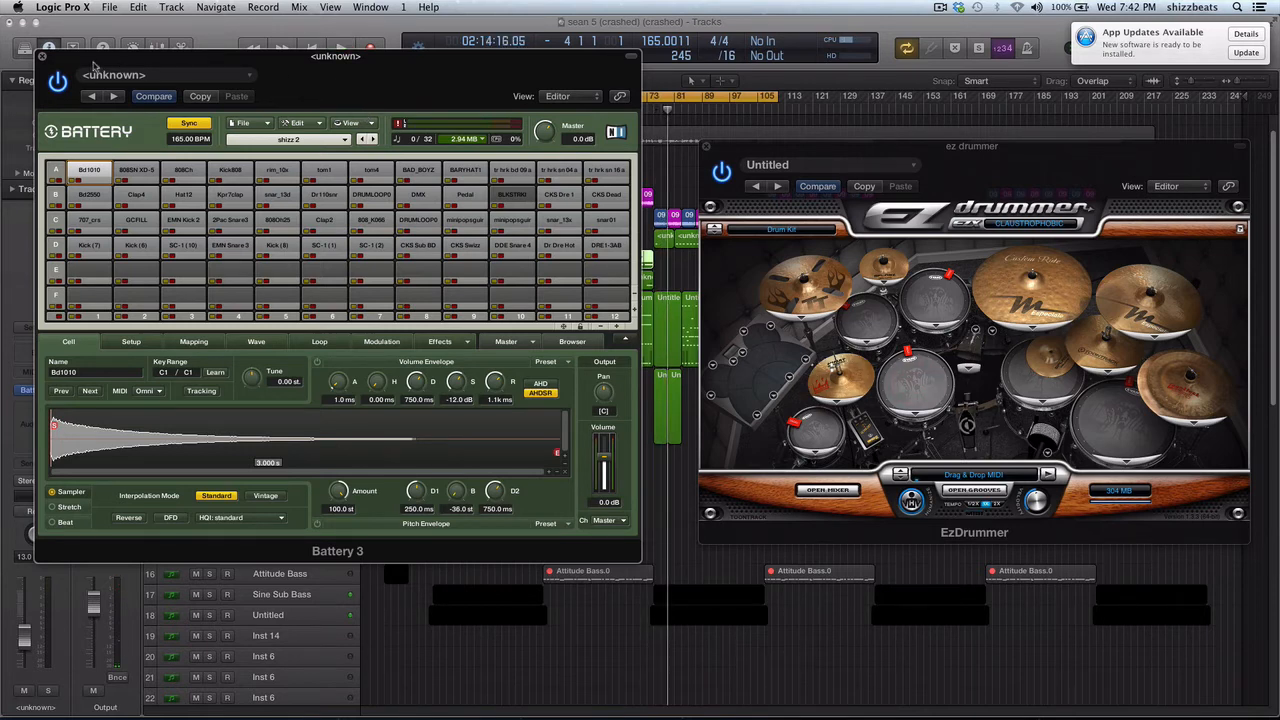
{"action": "left_click", "coordinate": [42, 57]}
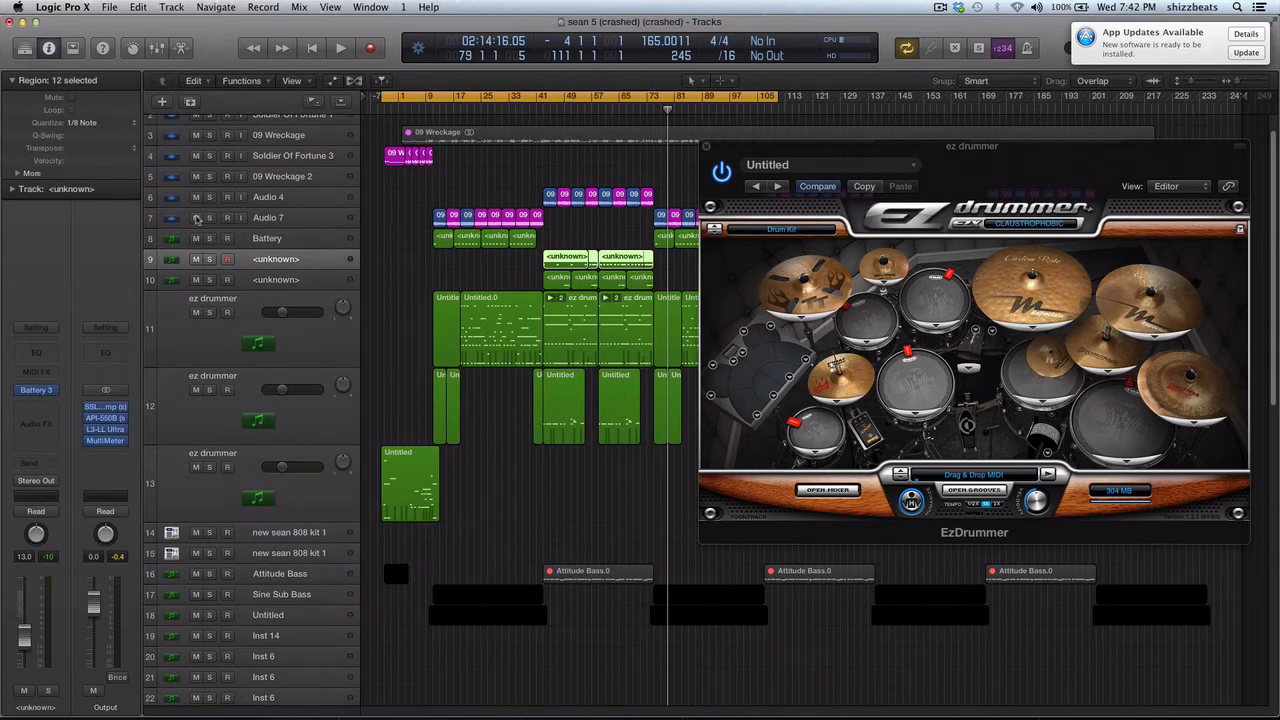
Mute Audio 4 and Audio 7, move the cycle start to bar 11, and play the beat without the samples
{"action": "left_click", "coordinate": [196, 217]}
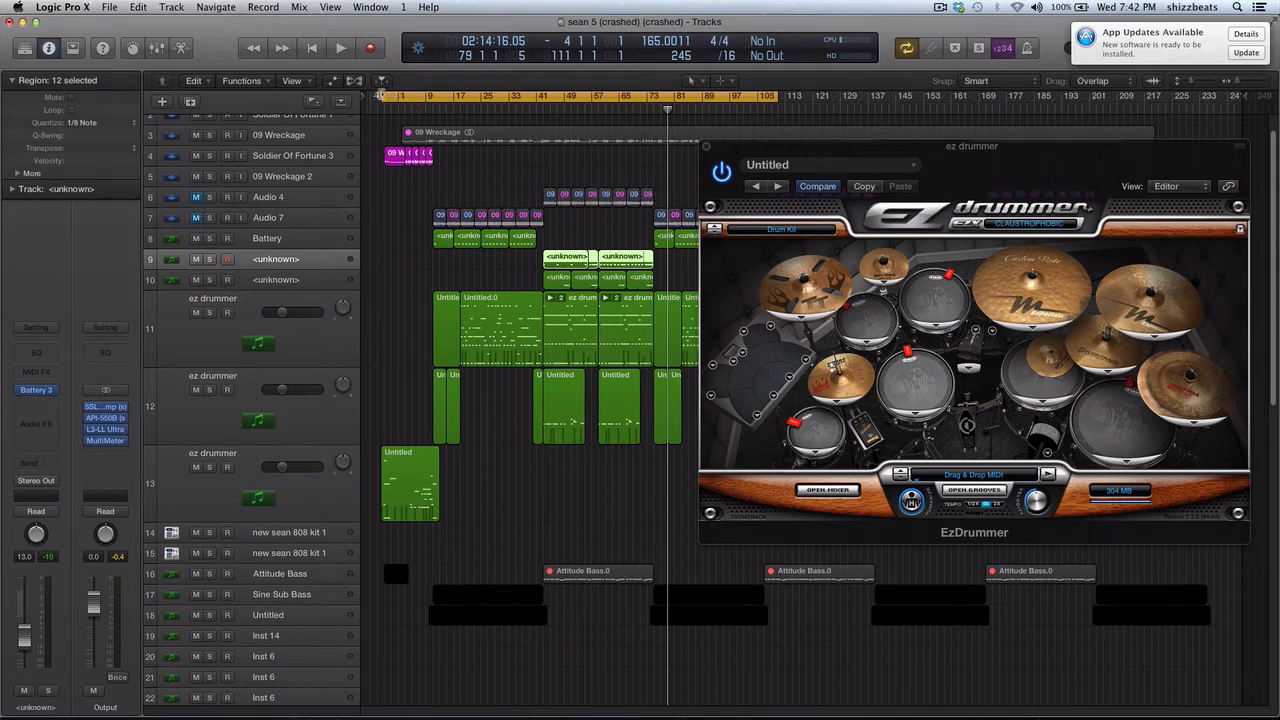
{"action": "left_click_drag", "start_coordinate": [382, 95], "coordinate": [433, 97]}
{"action": "key", "text": "space"}
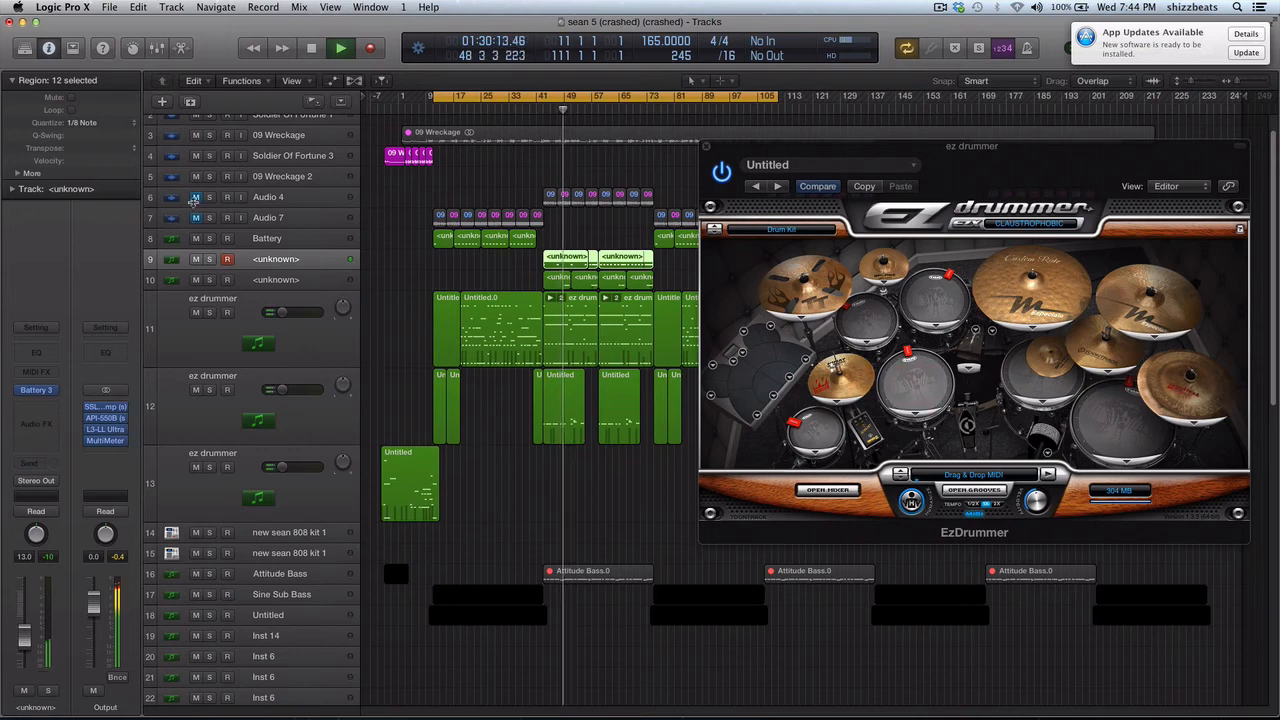
Mute the ez drummer tracks during playback to hear the Battery drums without them
{"action": "left_click", "coordinate": [196, 198]}
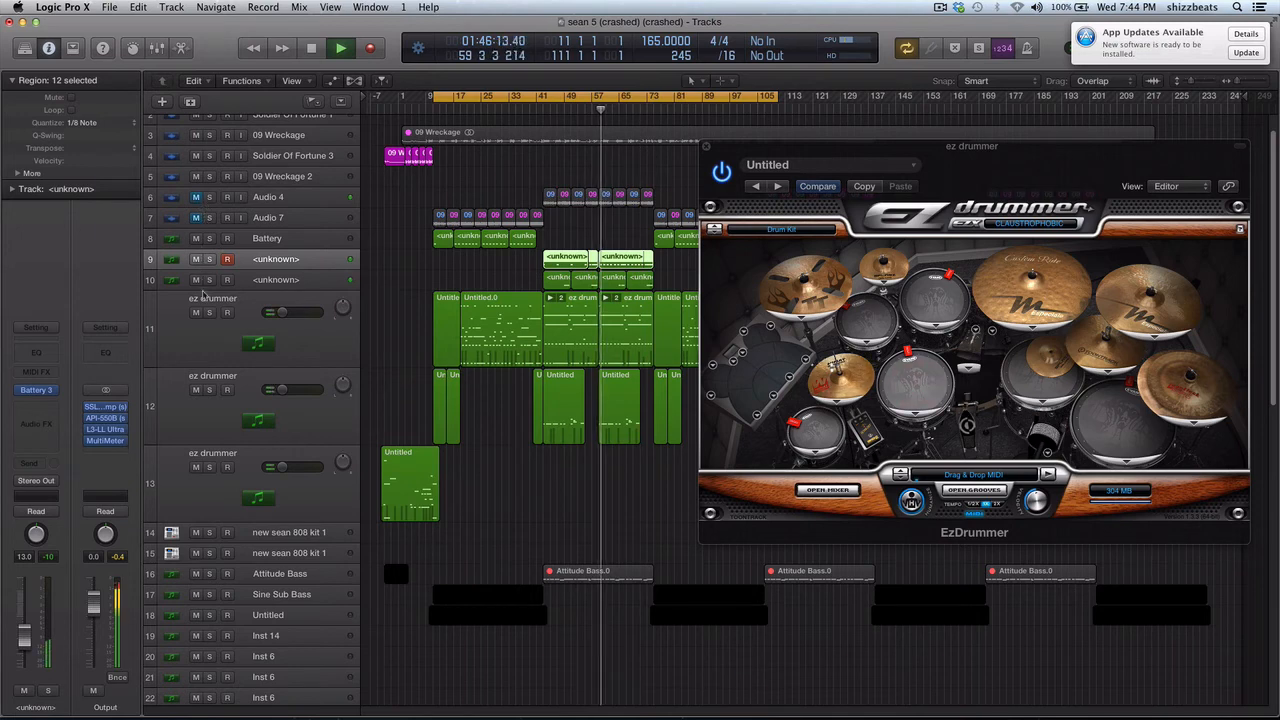
{"action": "left_click", "coordinate": [197, 313]}
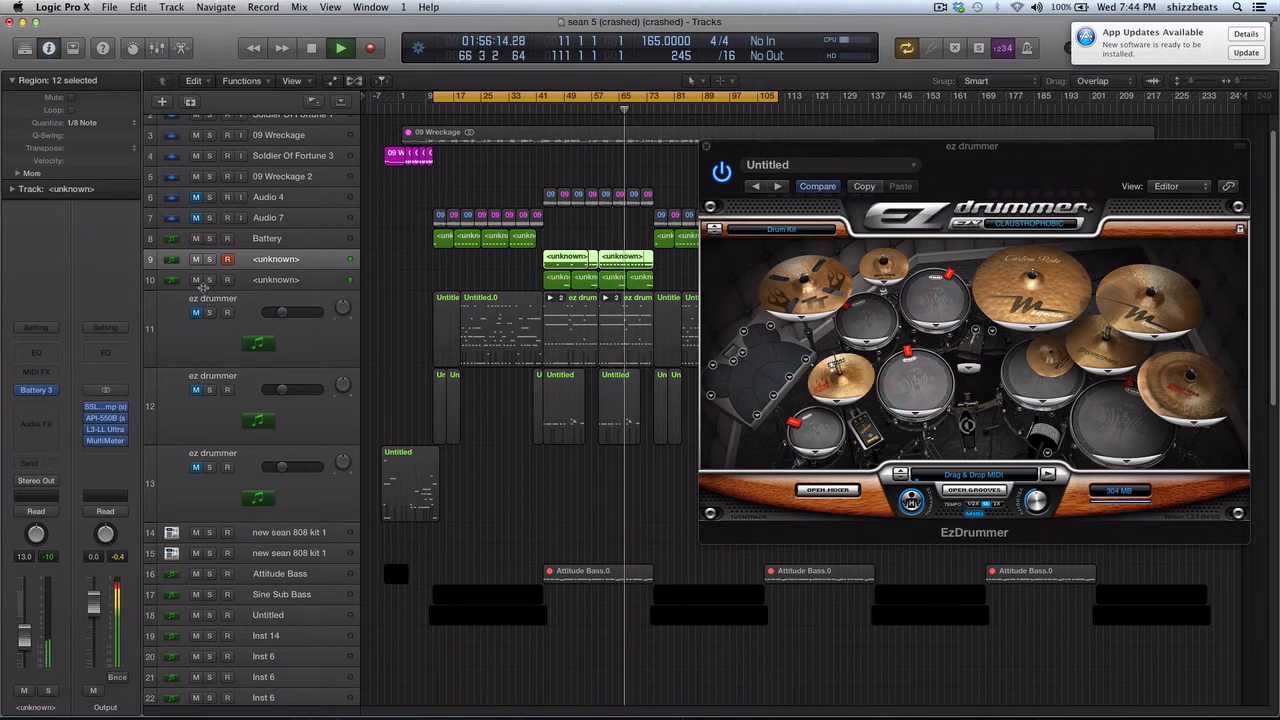
{"action": "left_click", "coordinate": [196, 281]}
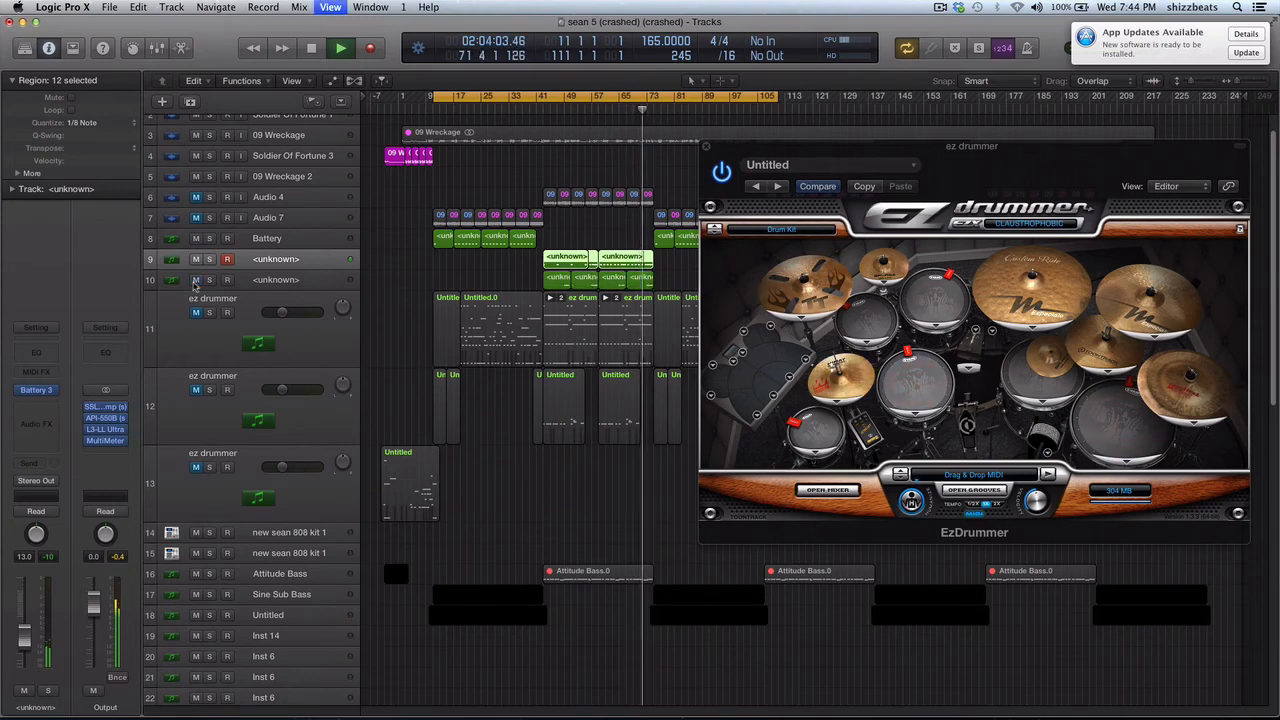
Show the mixer, bring the ez drummer tracks back in, and mute the ez drummer channel together with Aux 1 through Aux 5
{"action": "key", "text": "x"}
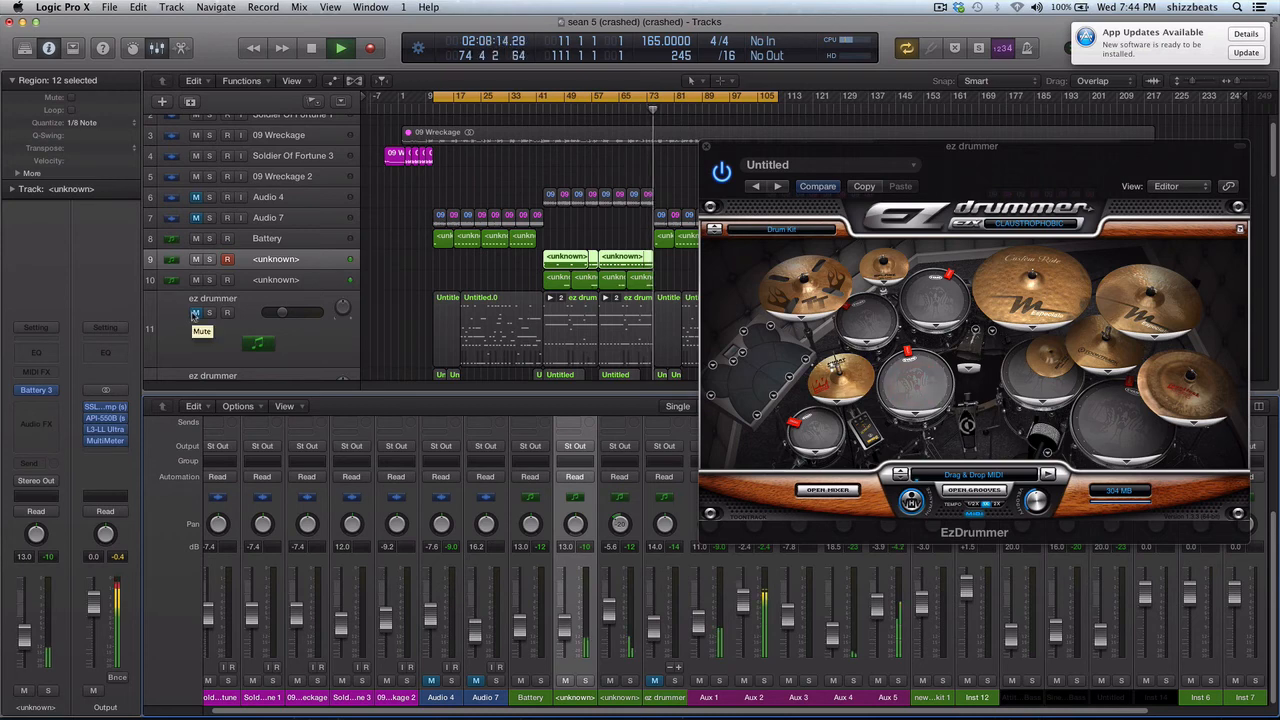
{"action": "left_click", "coordinate": [196, 313]}
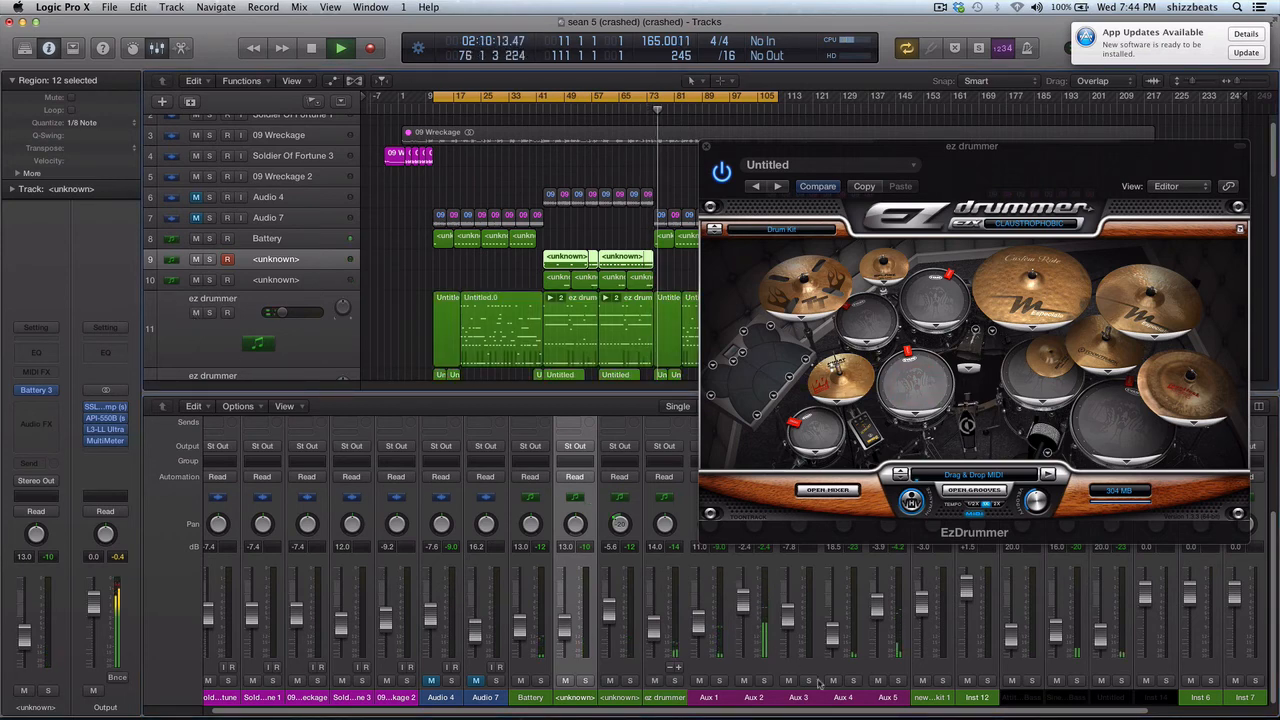
{"action": "left_click", "coordinate": [655, 681]}
{"action": "left_click_drag", "start_coordinate": [700, 697], "coordinate": [880, 683]}
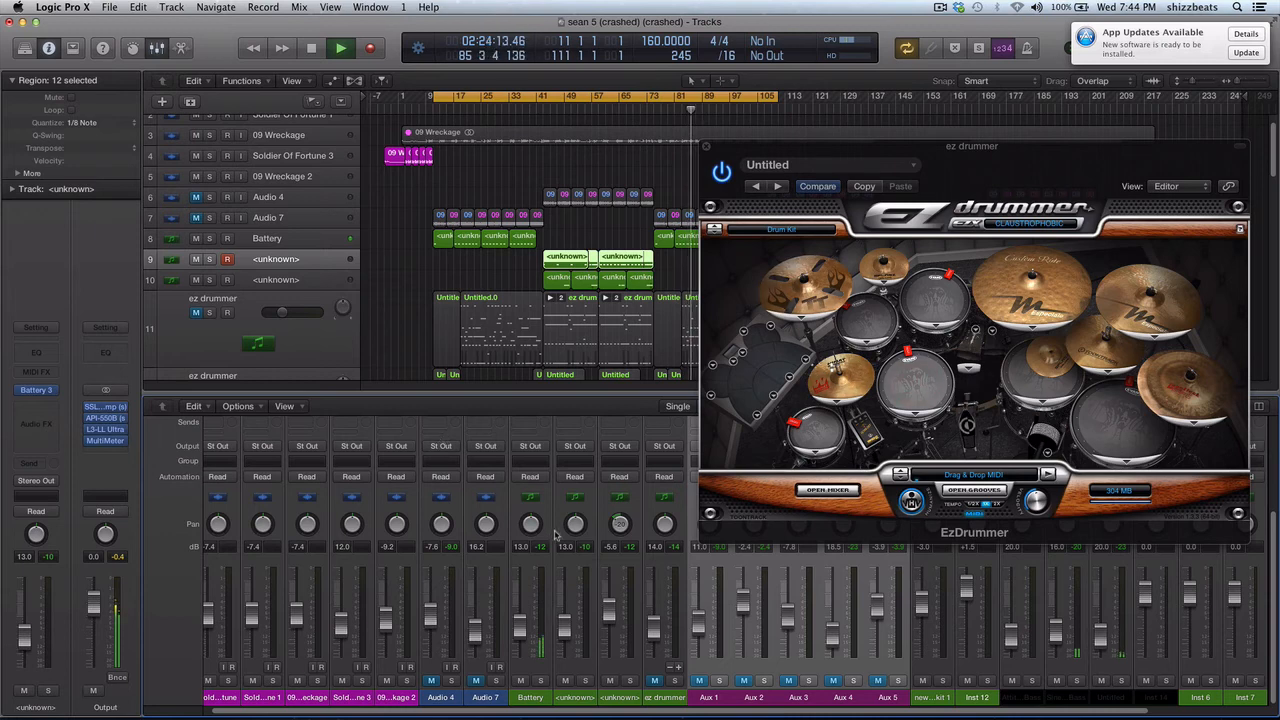
Unmute the Audio 4 and Audio 7 samples during playback, followed by the Aux 1–5 and ez drummer channels
{"action": "left_click", "coordinate": [197, 197]}
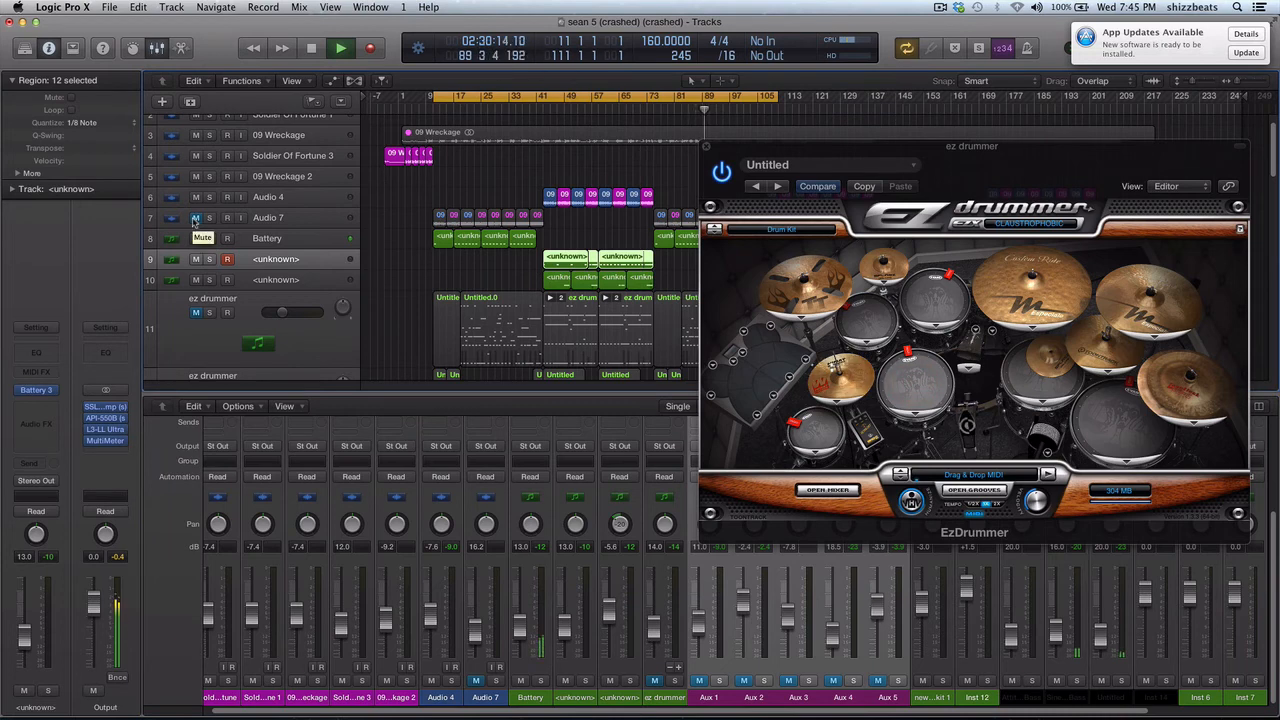
{"action": "left_click", "coordinate": [196, 218]}
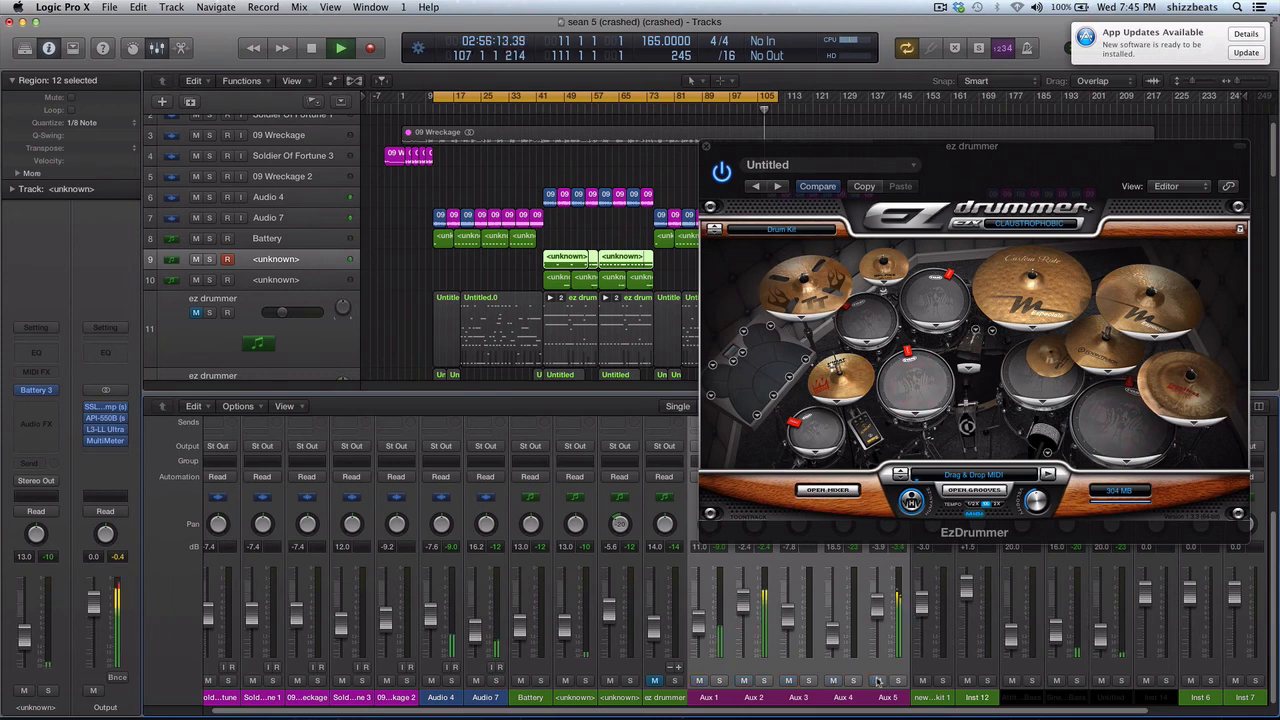
{"action": "left_click", "coordinate": [656, 681]}
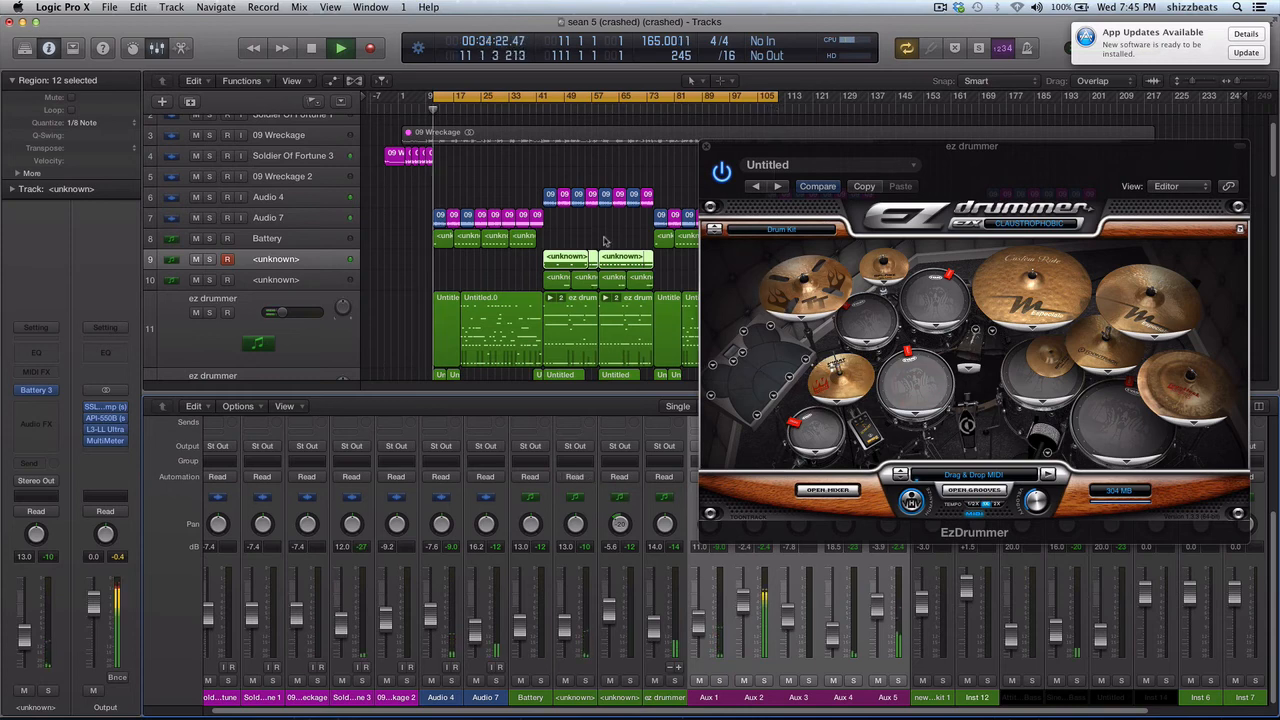
Stop playback, close the EzDrummer window, and hide the mixer
{"action": "left_click", "coordinate": [706, 149]}
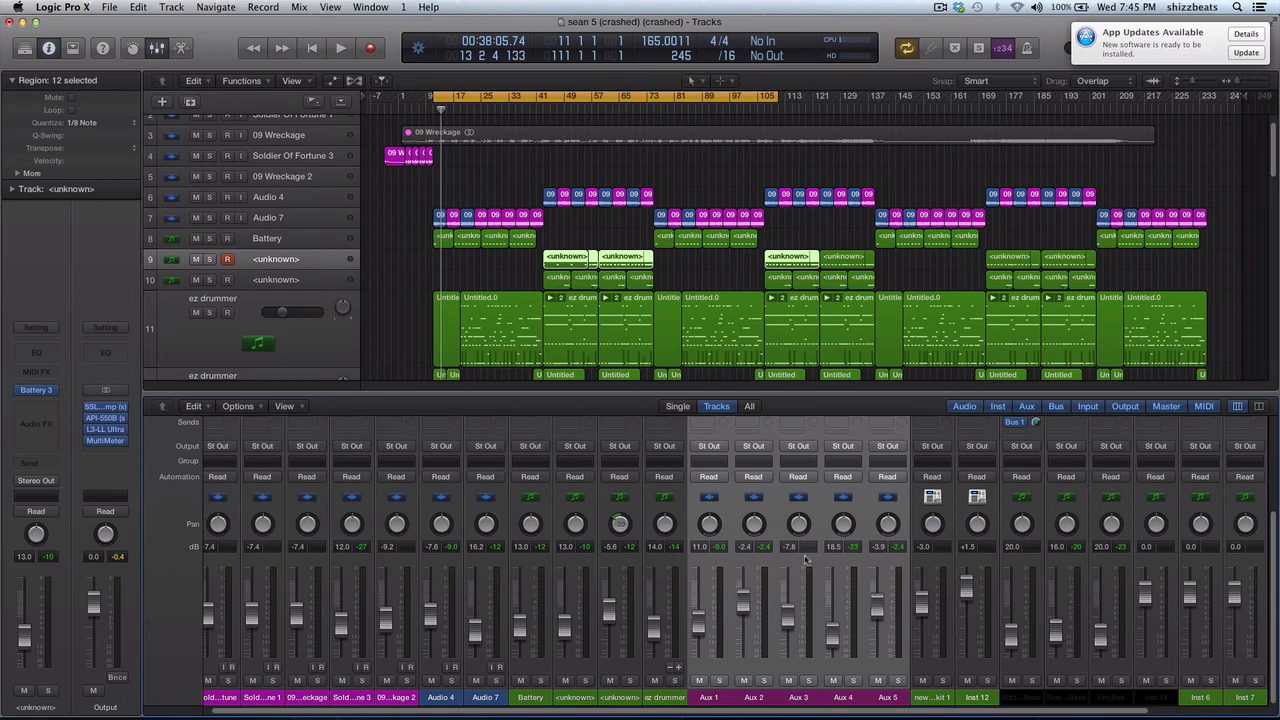
{"action": "key", "text": "x"}
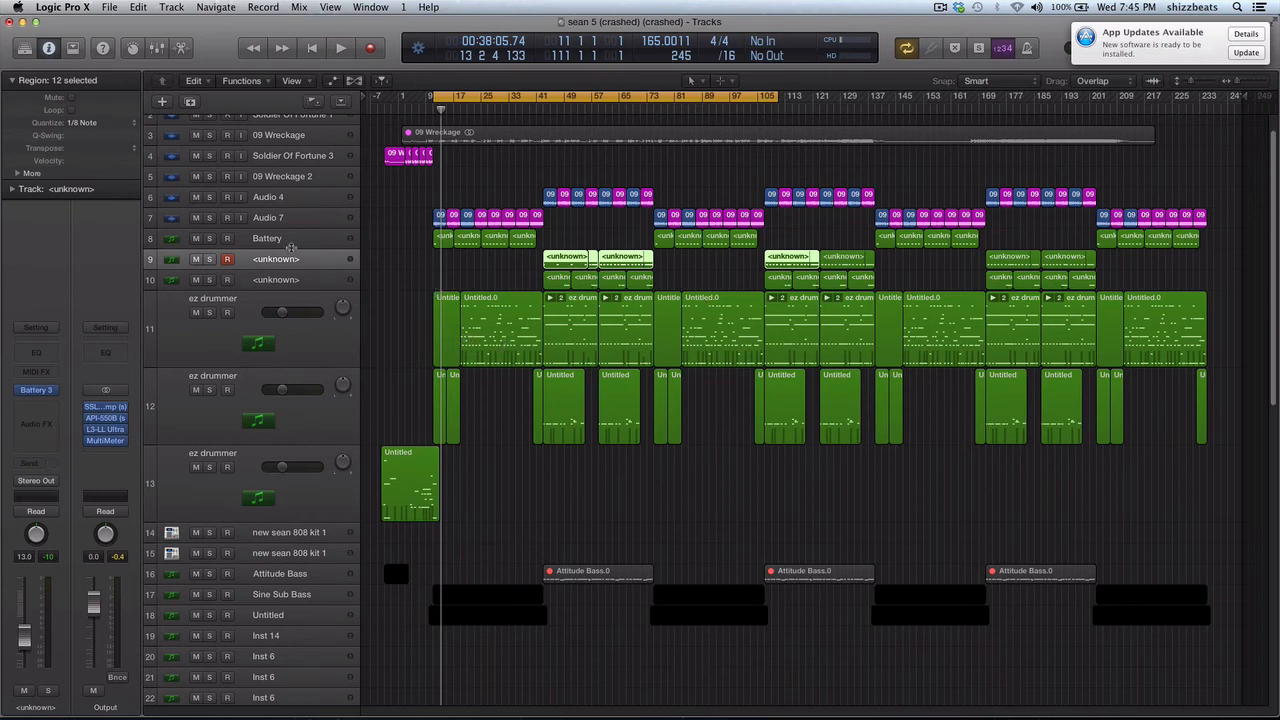
Open the Battery 3 instrument on the Battery track to view its S & B Kit, and close it
{"action": "left_click", "coordinate": [289, 244]}
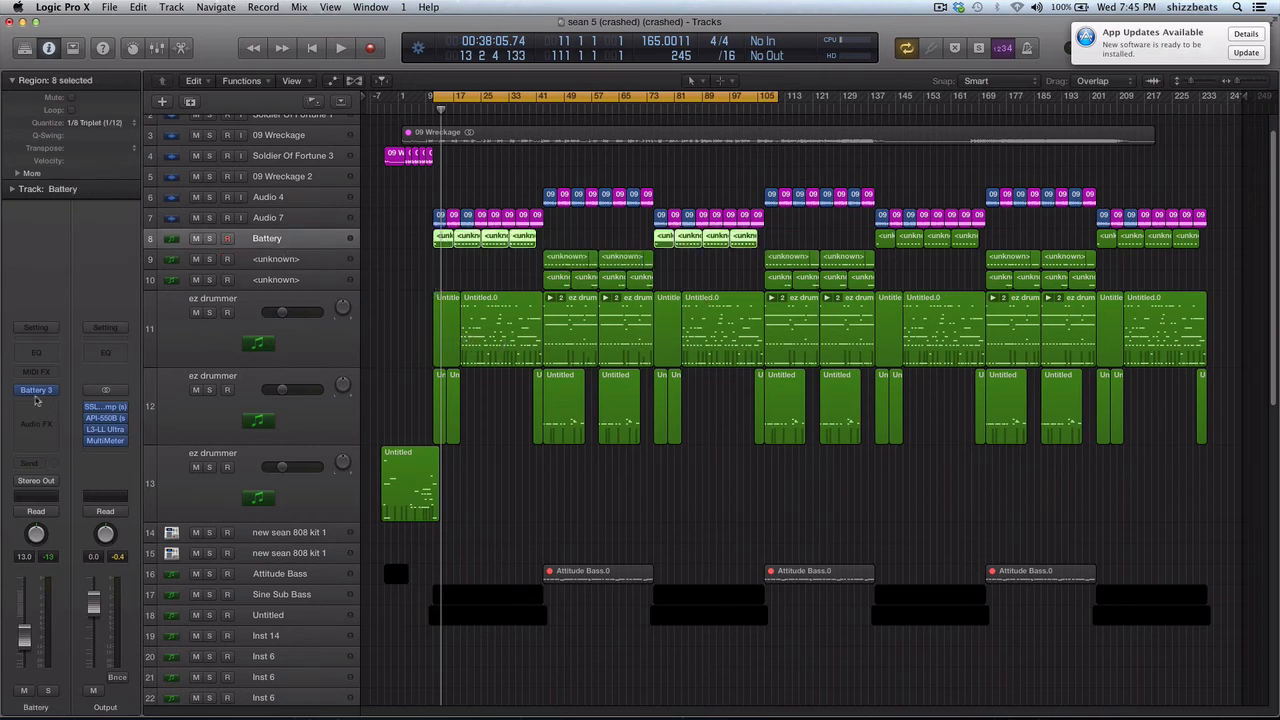
{"action": "mouse_move", "coordinate": [33, 395]}
{"action": "left_click", "coordinate": [36, 391]}
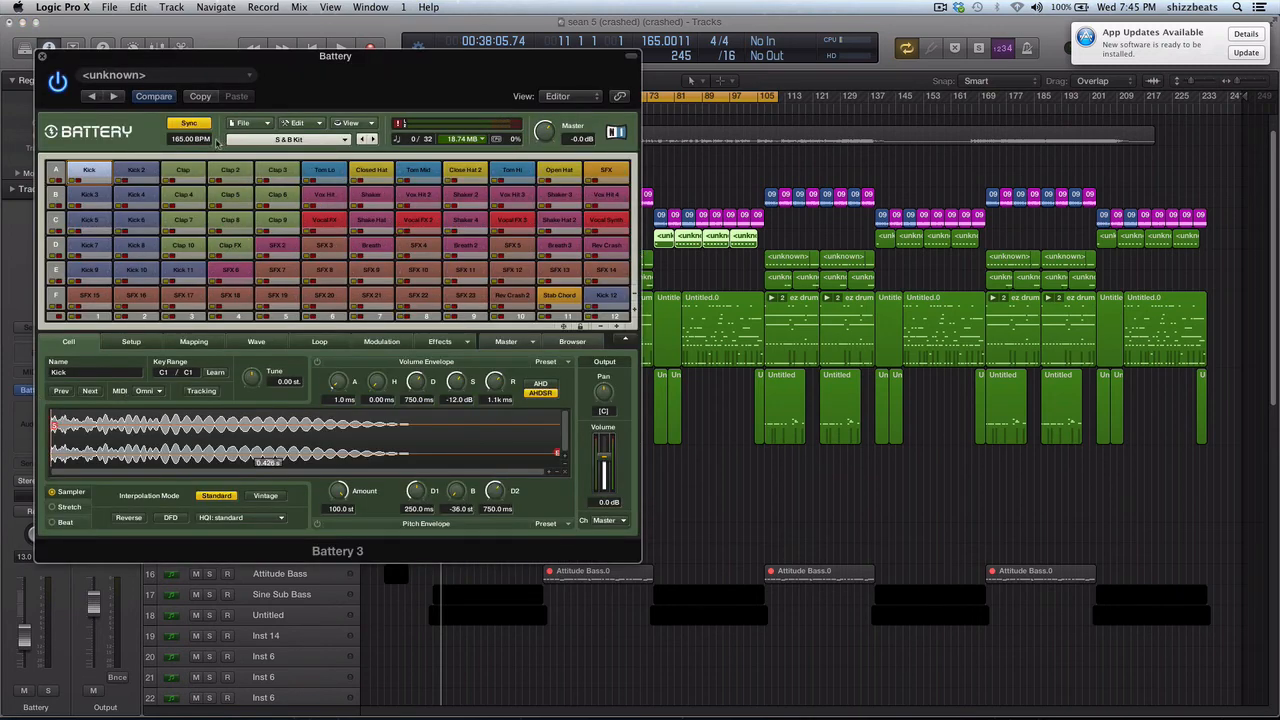
{"action": "left_click", "coordinate": [42, 58]}
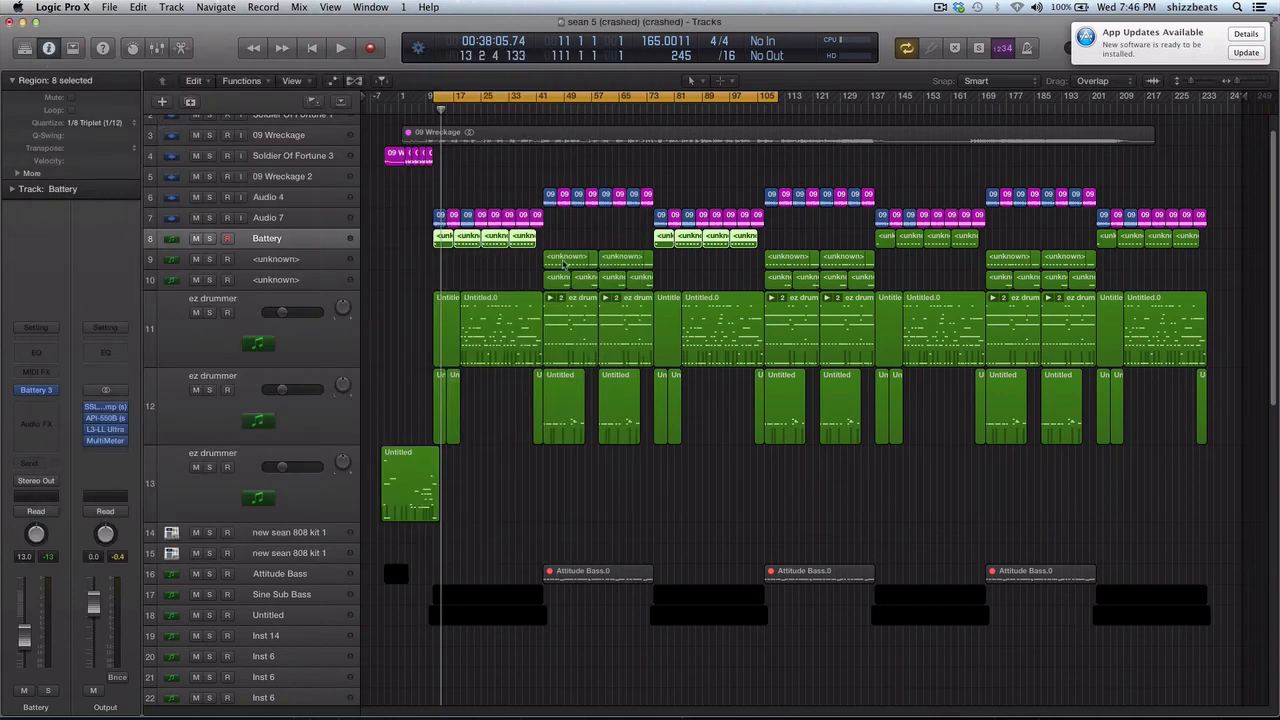
Solo the Audio 7 and Battery tracks for comparison, and hide the mixer
{"action": "left_click", "coordinate": [209, 218]}
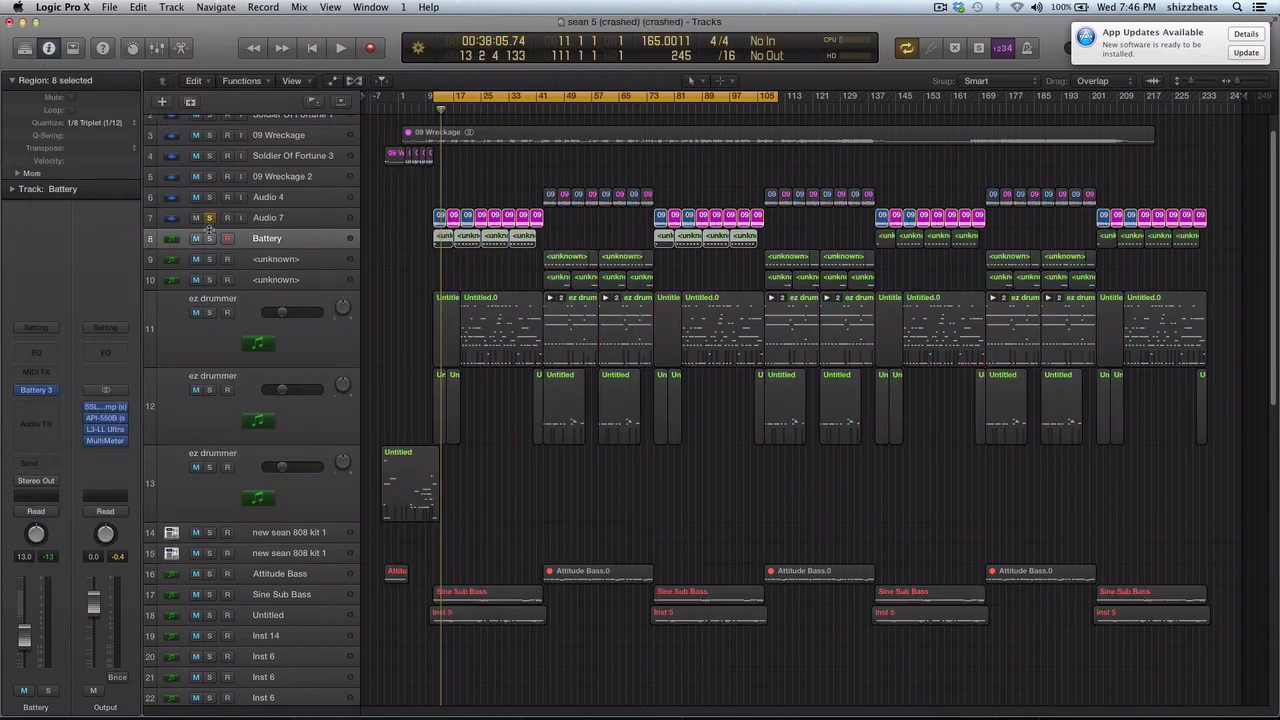
{"action": "left_click", "coordinate": [209, 238]}
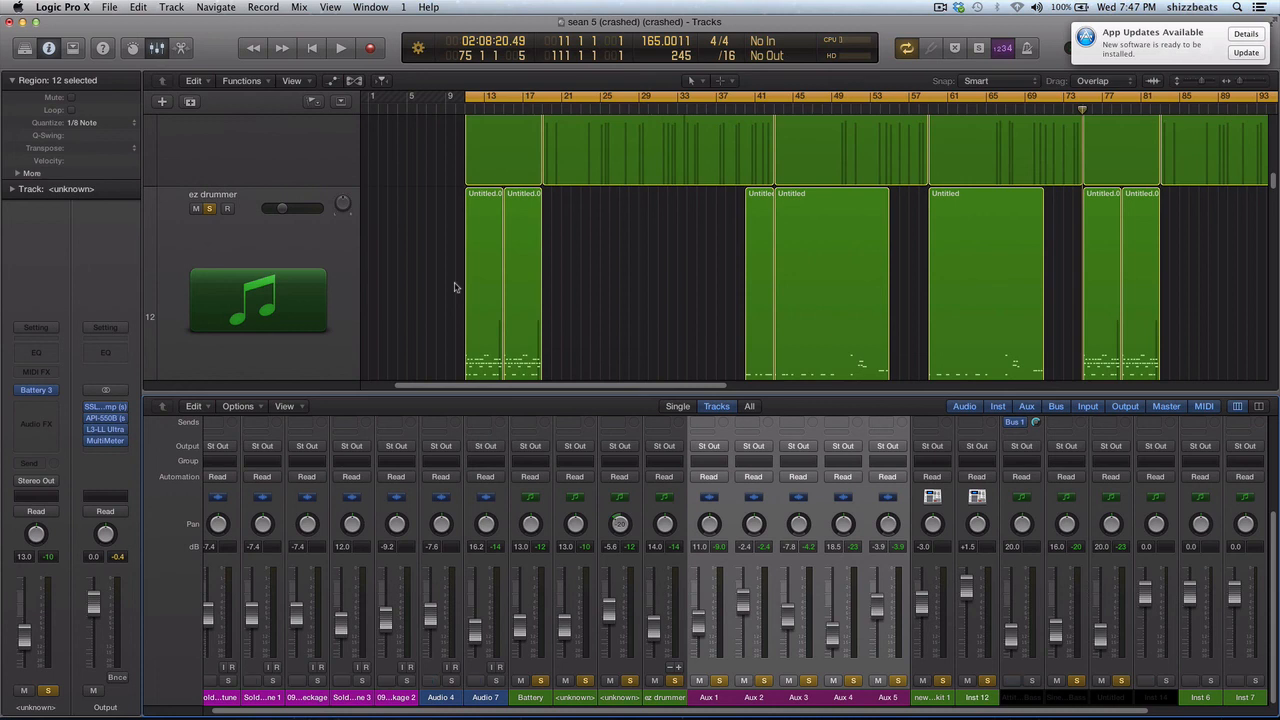
{"action": "key", "text": "x"}
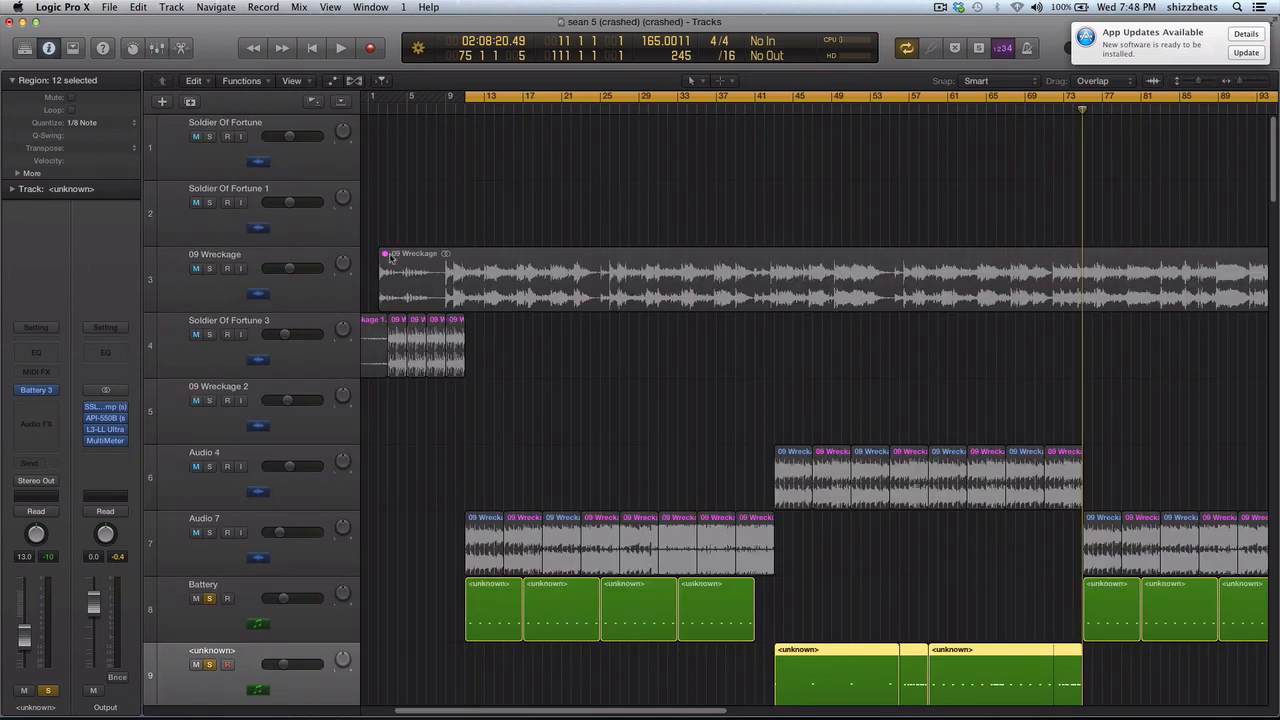
{"action": "left_click", "coordinate": [938, 9]}
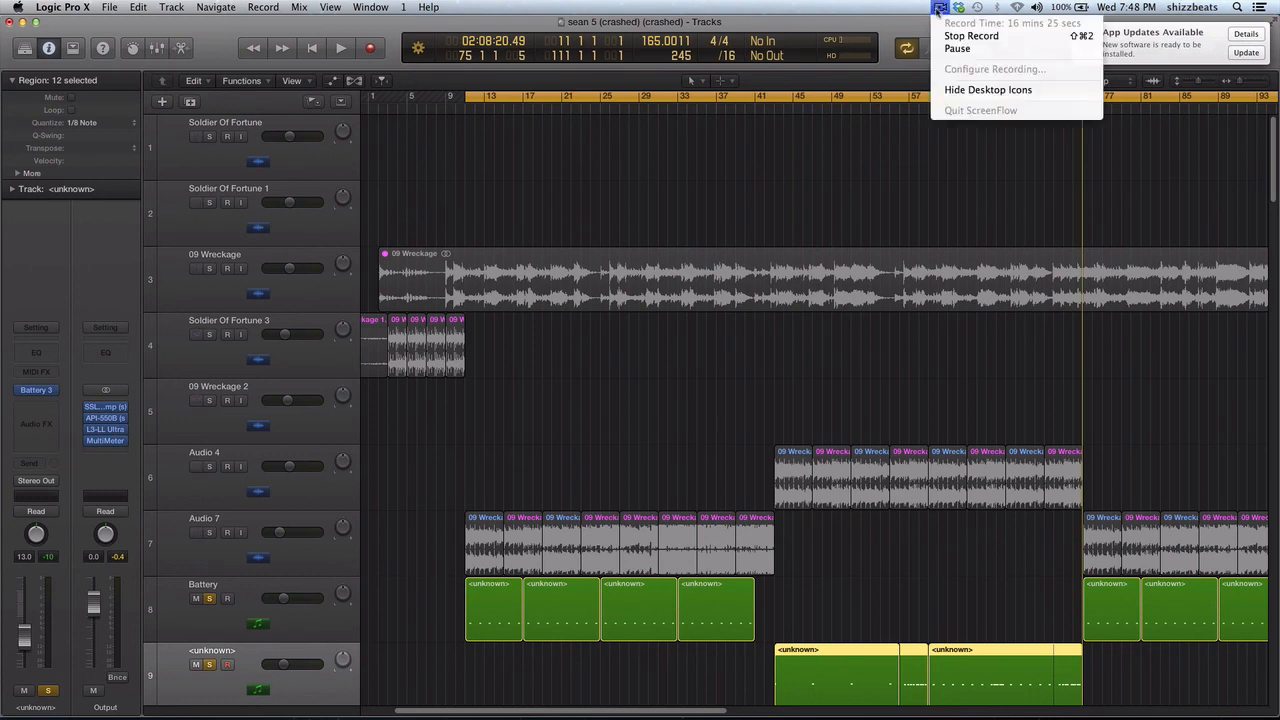